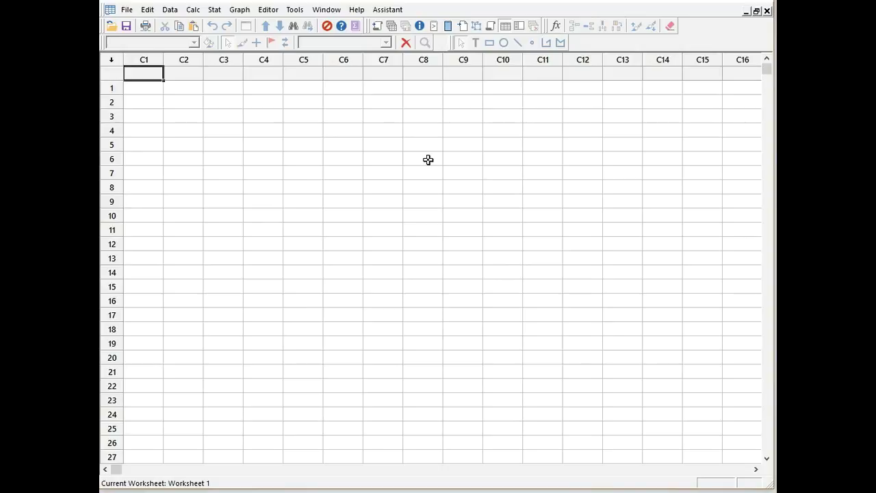
Start a new screening design from the Assistant's DOE Plan and Create flowchart.
left_click(388, 10)
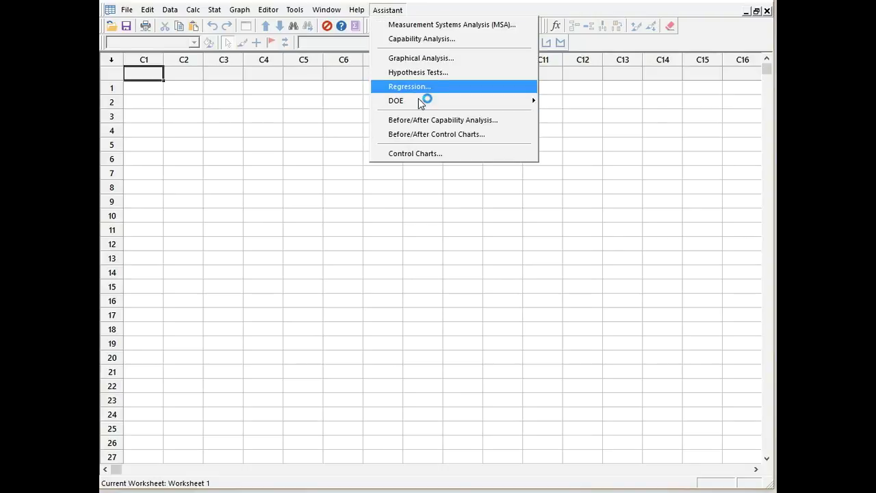
mouse_move(422, 102)
left_click(598, 103)
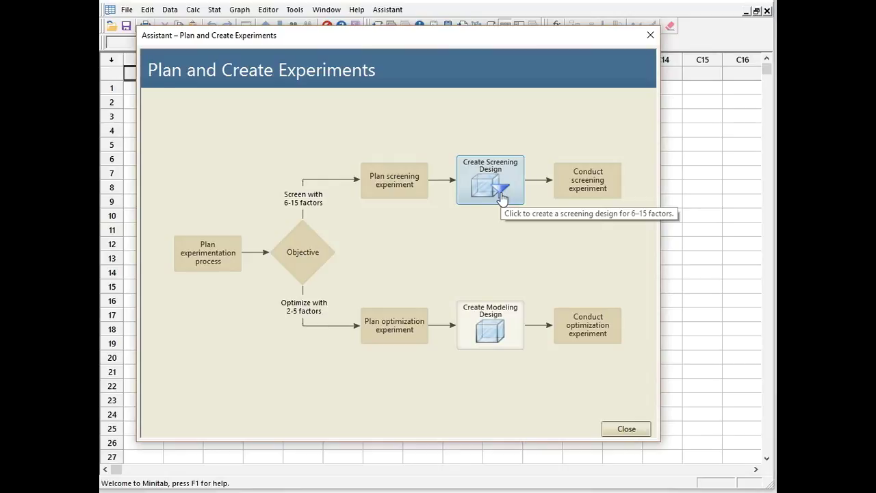
left_click(502, 198)
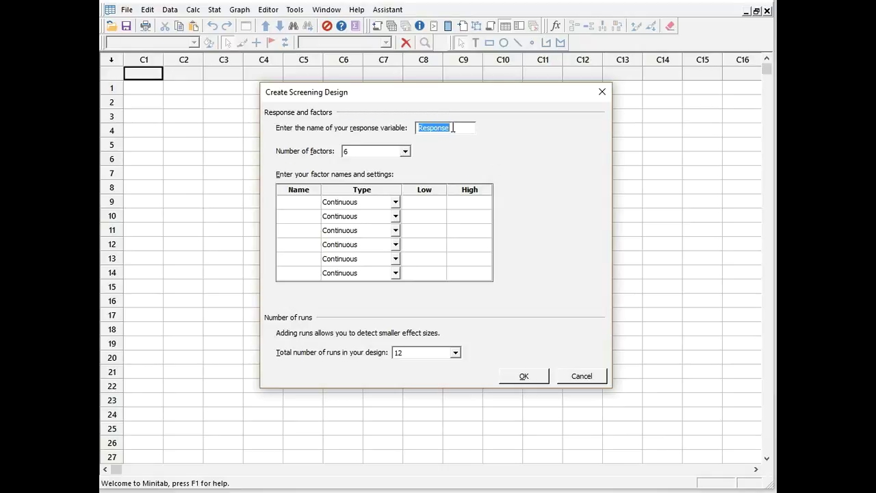
Set the screening design to response Power, 8 factors and 24 runs (fold design).
key("BackSpace")
type("Power")
left_click(405, 152)
left_click(383, 179)
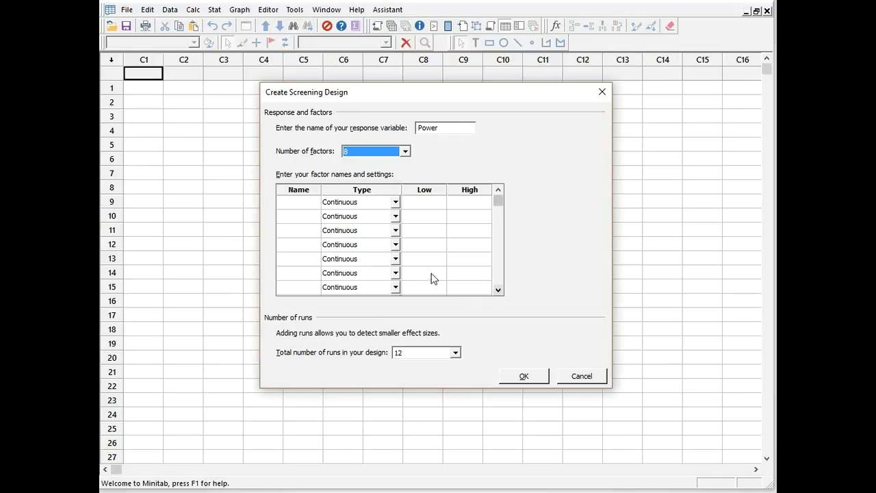
left_click(498, 290)
left_click_drag(497, 285, 497, 201)
left_click(457, 353)
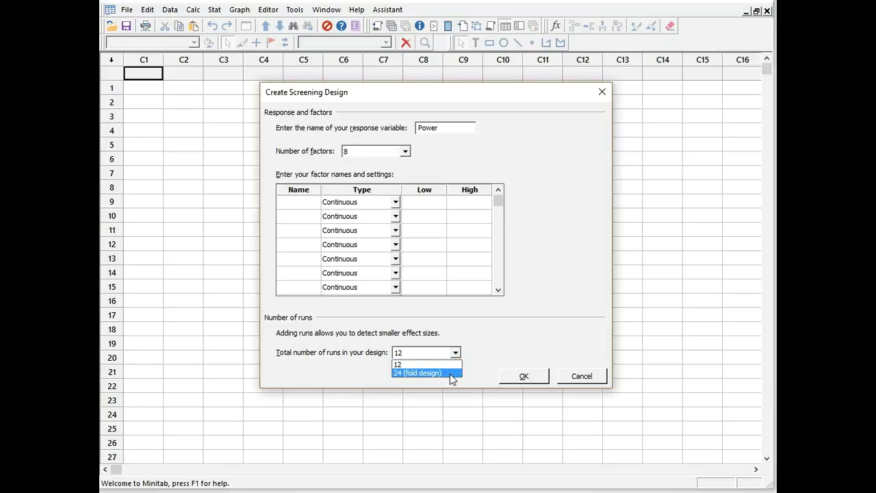
left_click(450, 374)
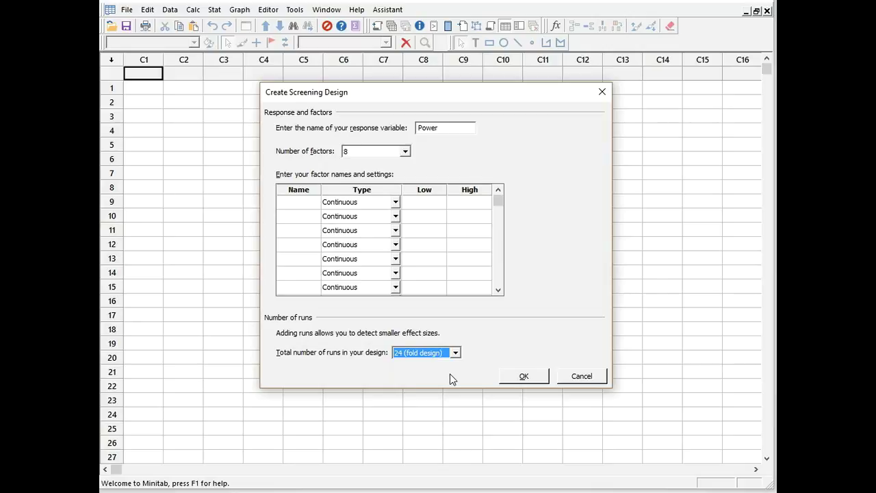
Enter the first factor as Temp with low 9 and high 12.
left_click(297, 202)
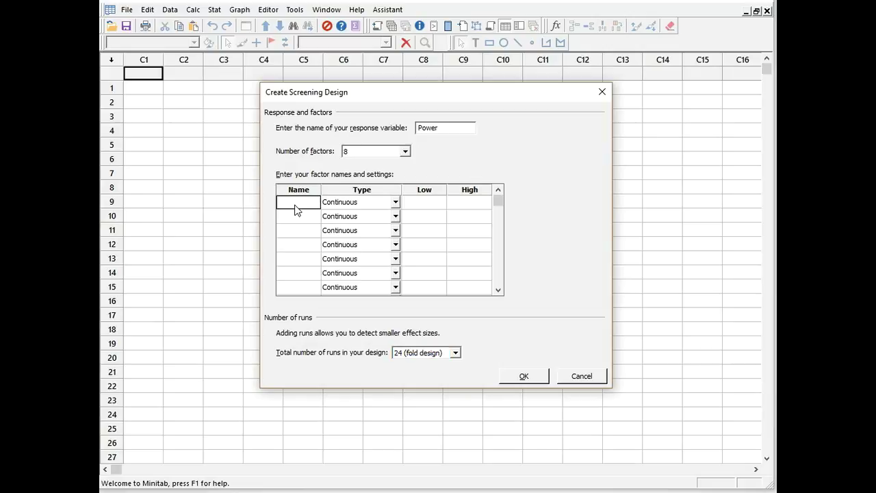
type("Temp")
key("Tab")
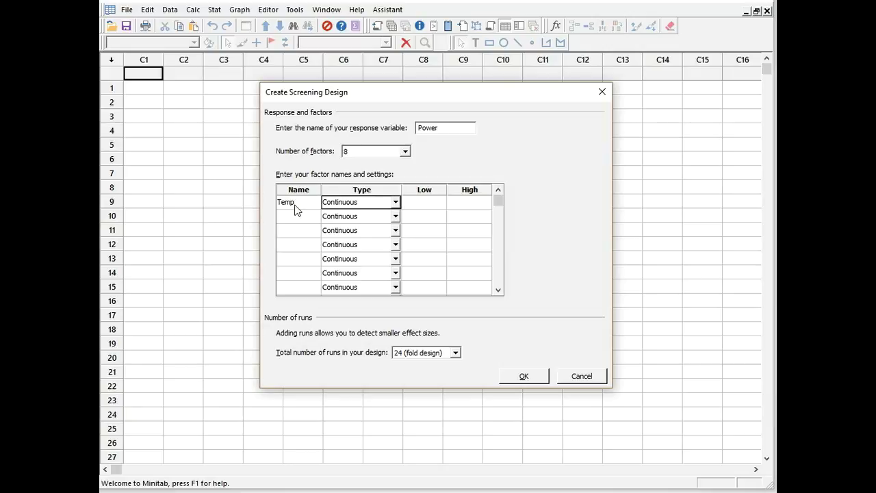
key("Tab")
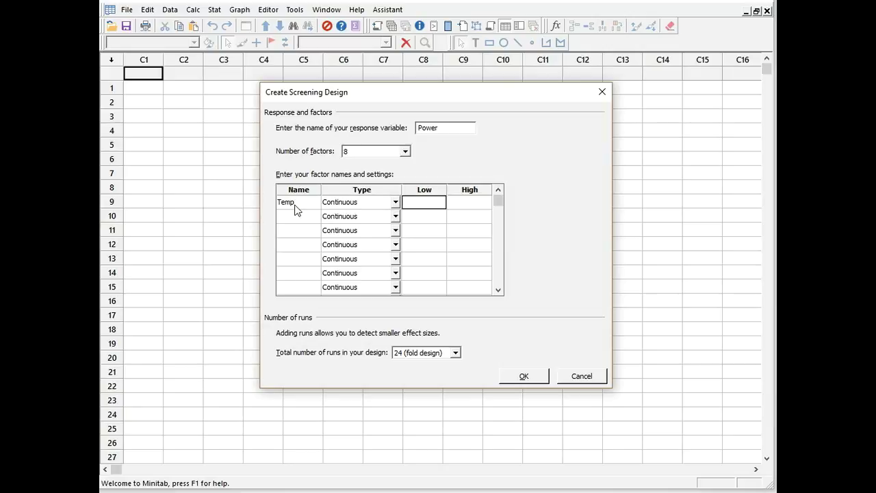
type("9")
key("Tab")
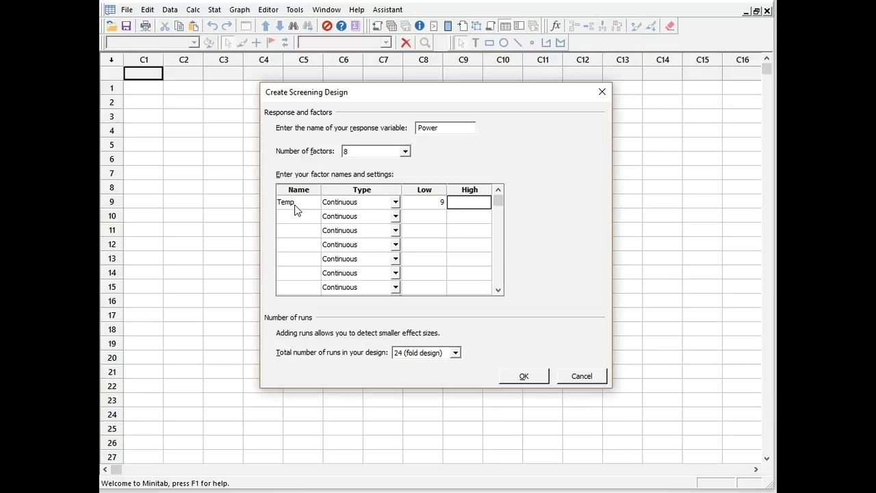
type("12")
Keep the second factor's type Continuous in the factor table.
left_click(396, 217)
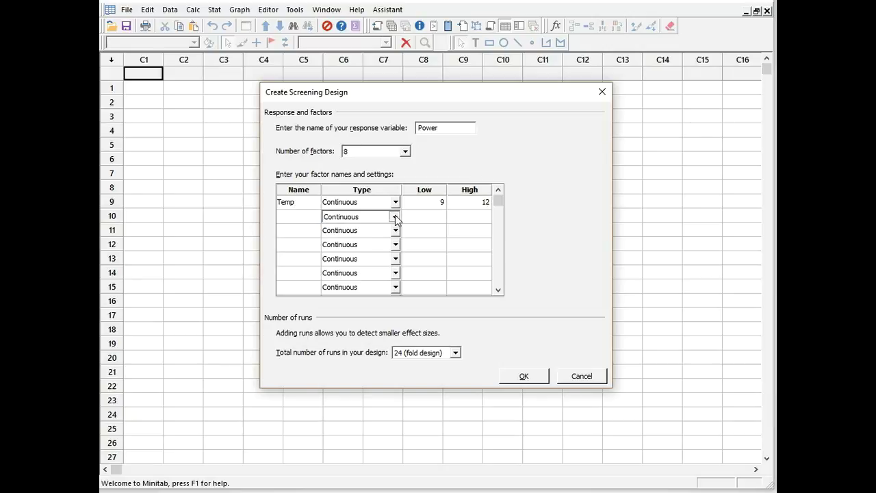
left_click(396, 217)
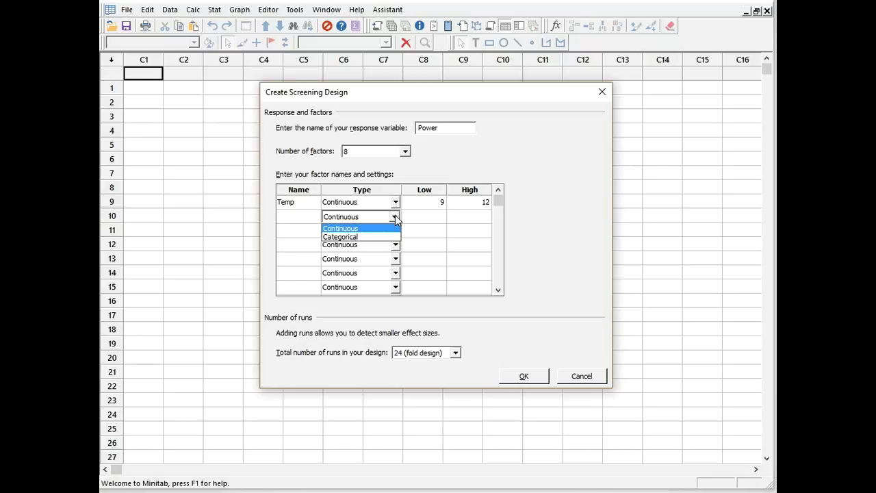
left_click(396, 217)
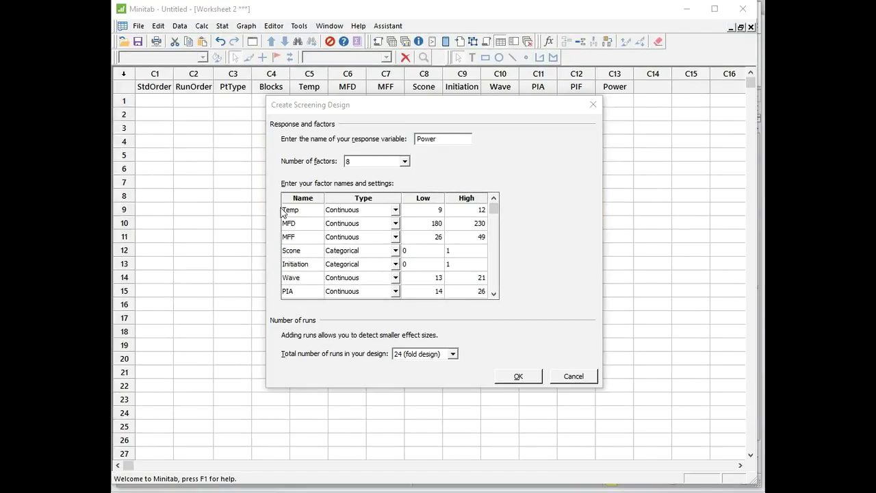
left_click(495, 214)
mouse_move(496, 218)
left_mouse_down()
mouse_move(493, 285)
mouse_move(502, 289)
mouse_move(497, 203)
left_mouse_up()
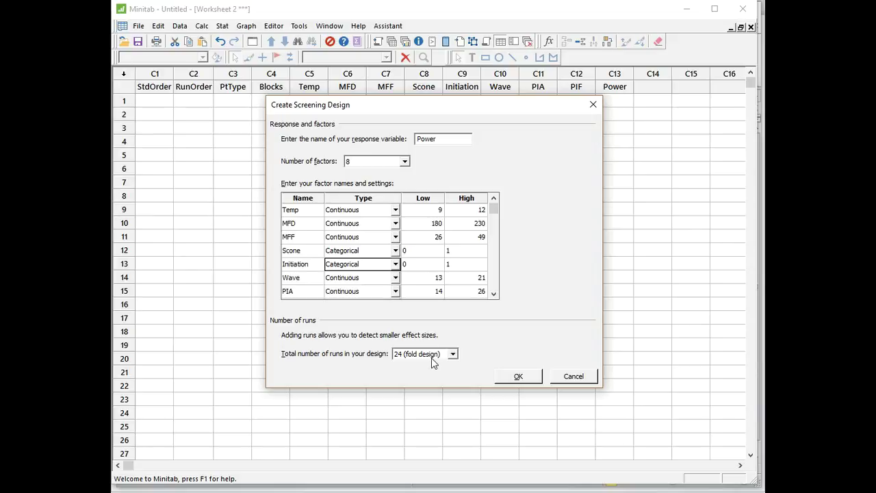
Create the 24-run design without data collection forms, then view Worksheet 3 and its reports.
left_click(519, 377)
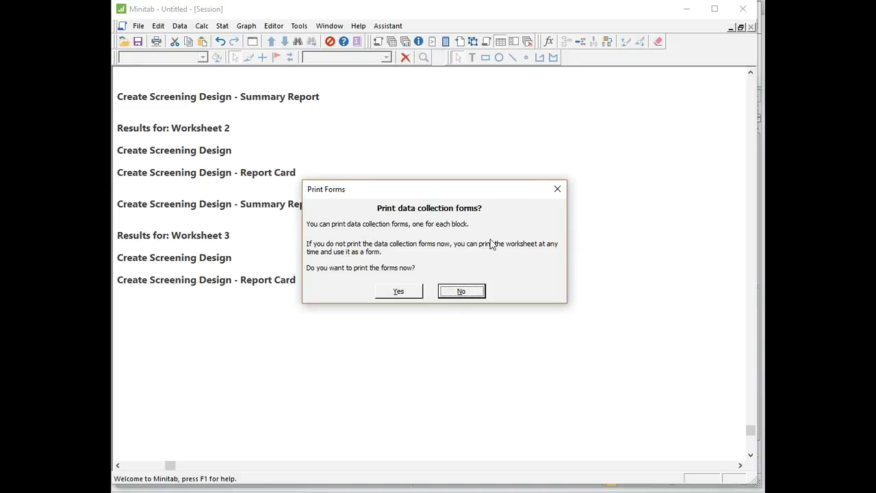
left_click(474, 292)
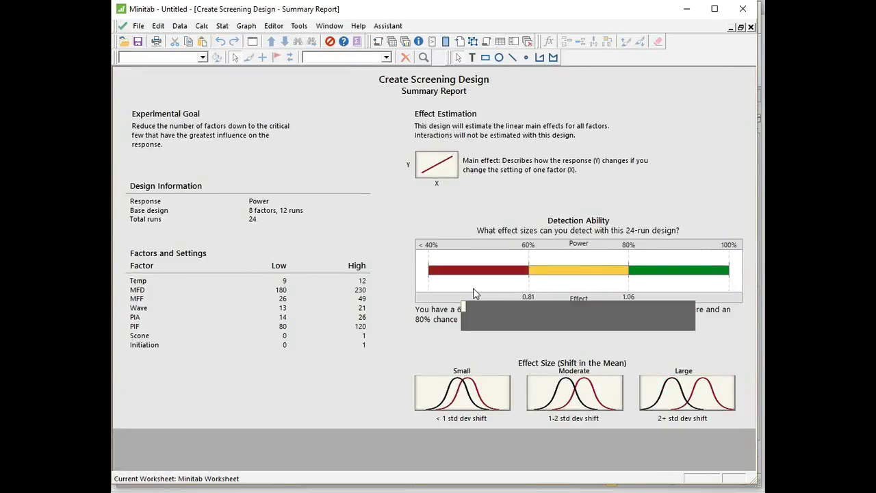
left_click(388, 43)
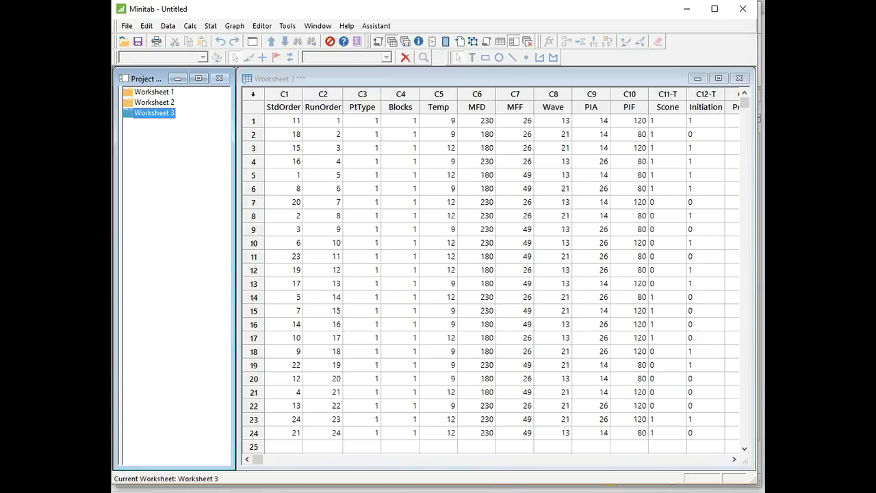
left_click(718, 77)
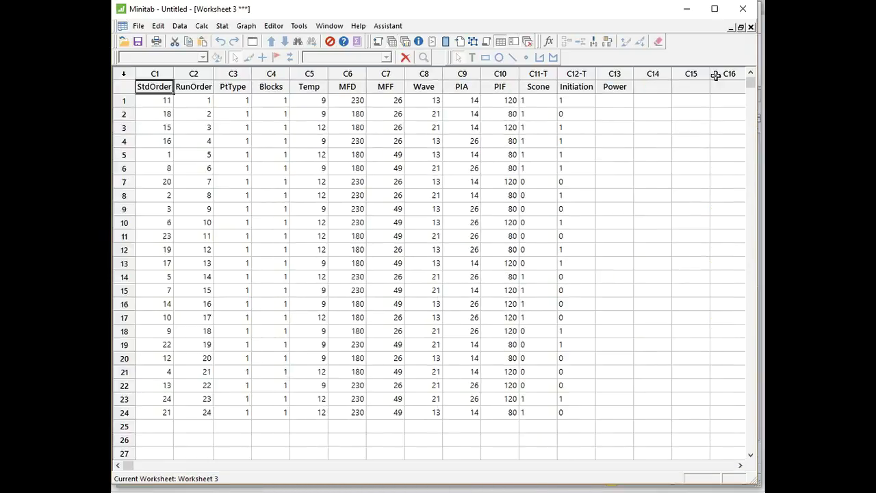
left_click(408, 41)
left_click(718, 78)
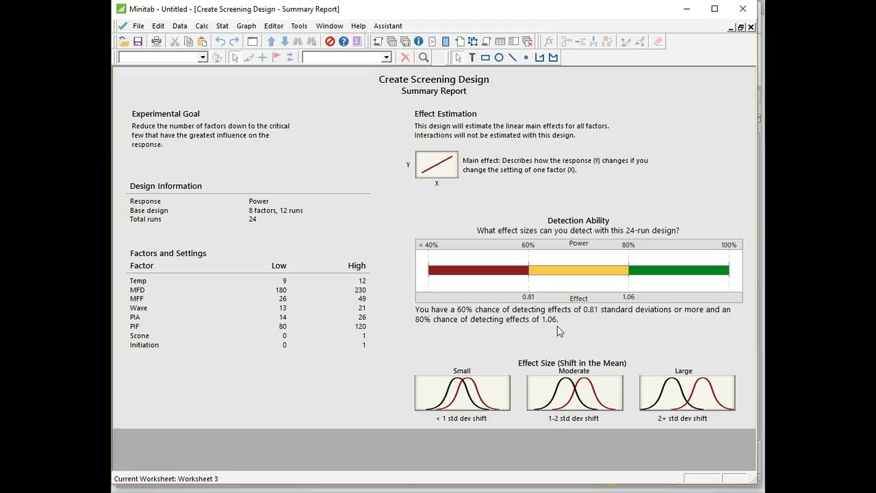
mouse_move(556, 330)
mouse_move(576, 384)
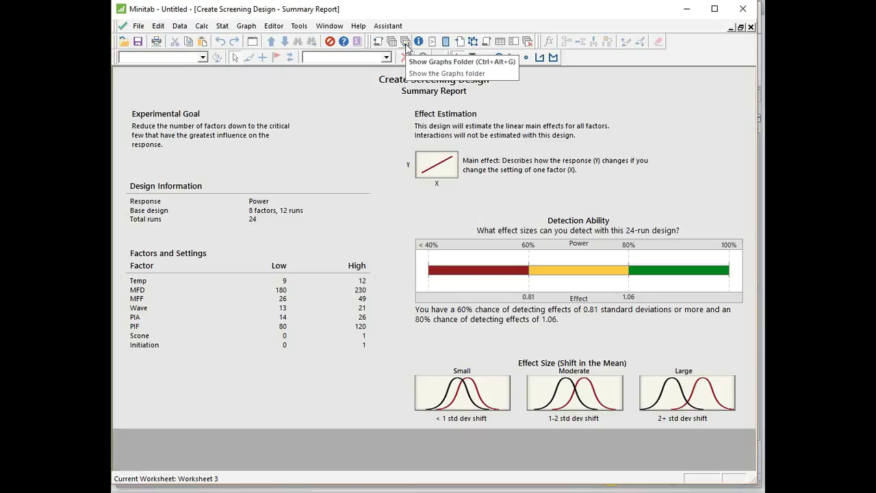
left_click(391, 42)
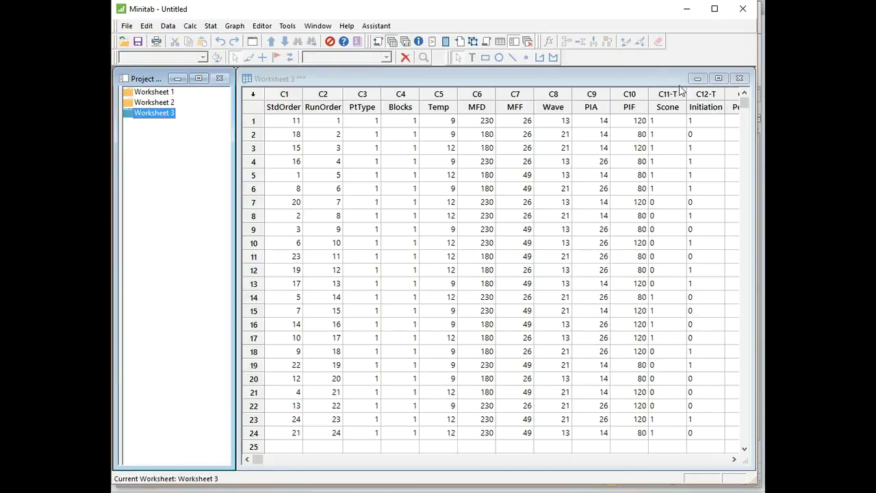
left_click(717, 78)
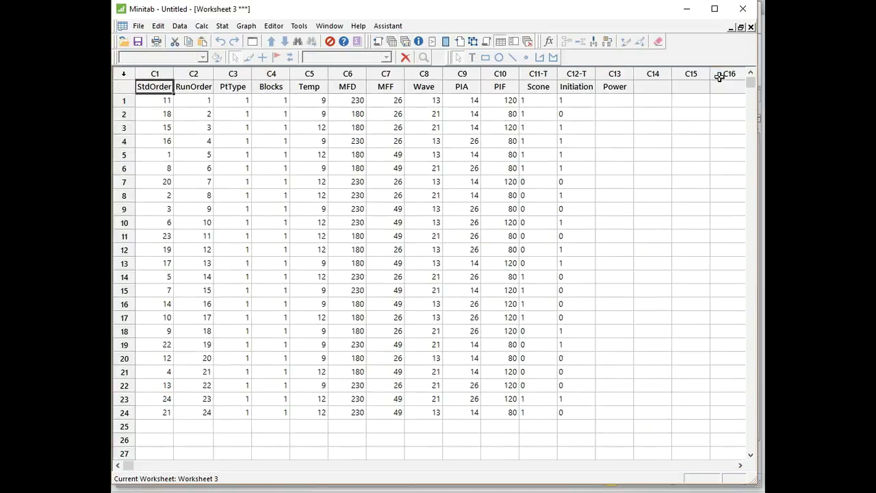
left_click(155, 101)
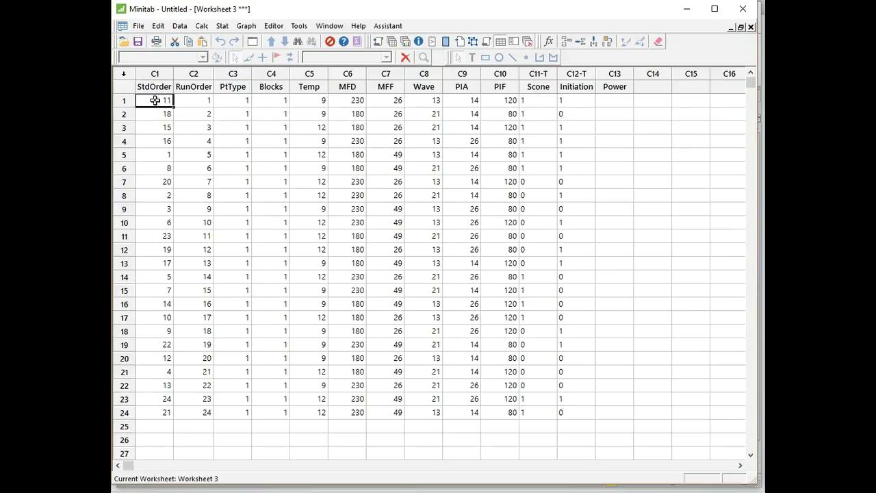
Clear C1–C14 rows 1–24 and paste the Excel Power Screen results into the worksheet.
left_click_drag(156, 100, 635, 420)
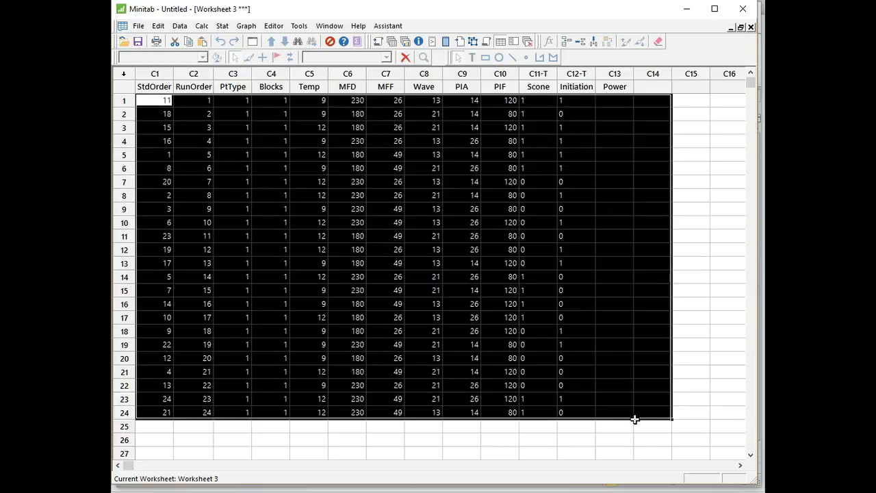
key("Delete")
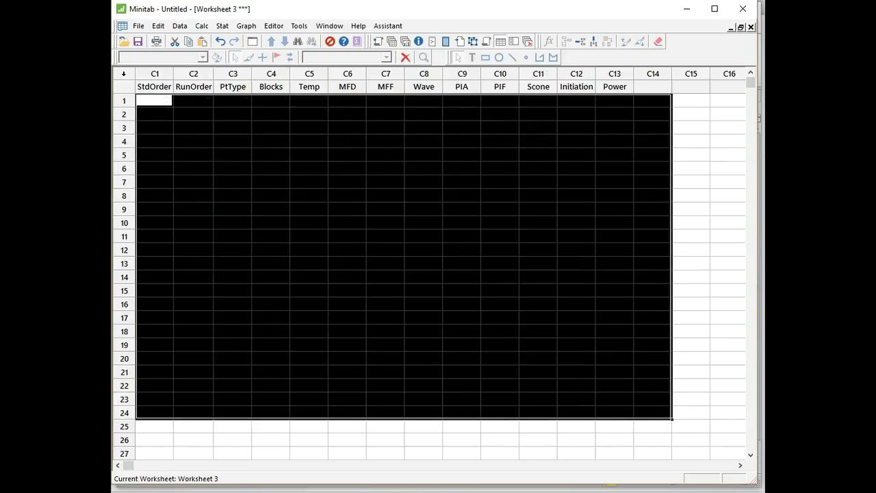
key("alt+Tab")
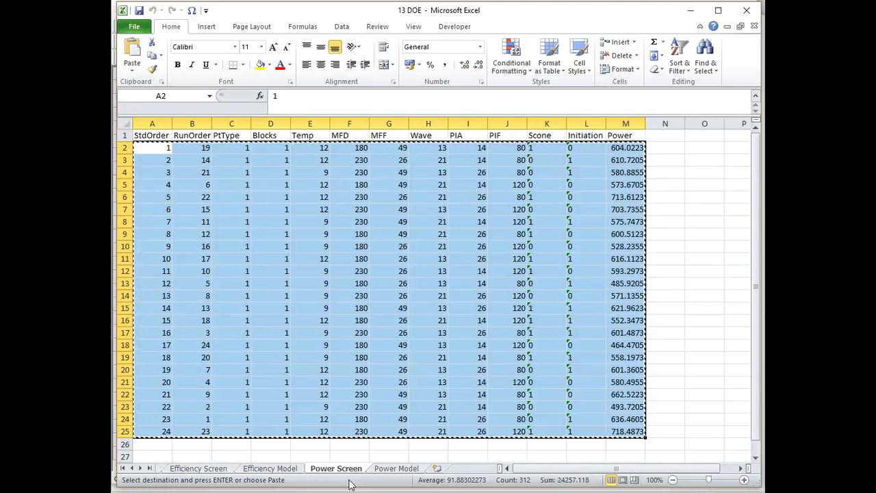
key("alt+Tab")
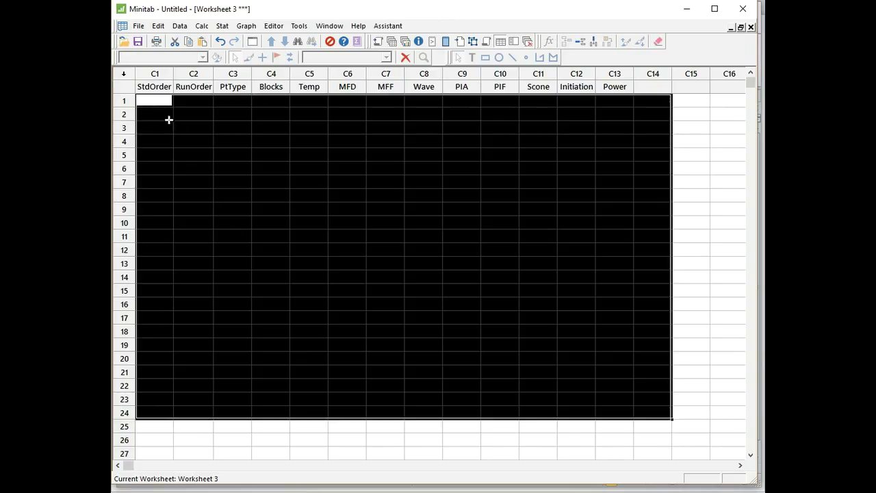
key("ctrl+v")
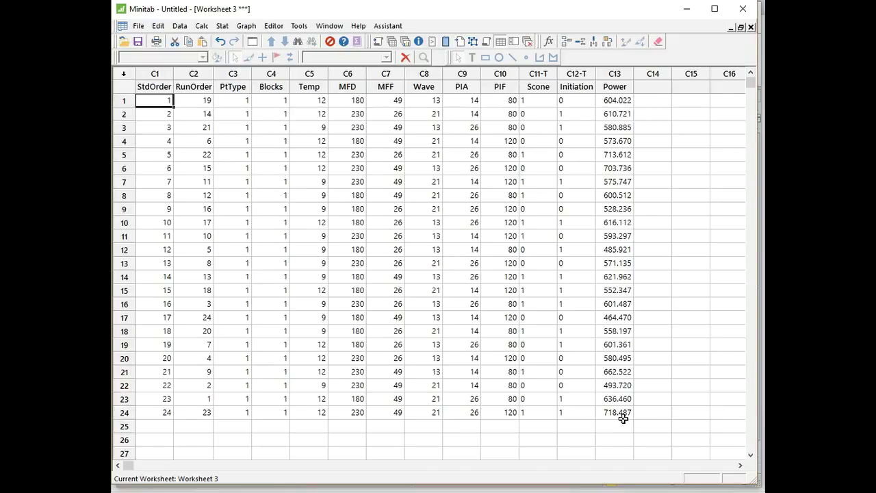
Fit a screening model to the Power data through Assistant > DOE > Analyze and Interpret.
left_click(663, 429)
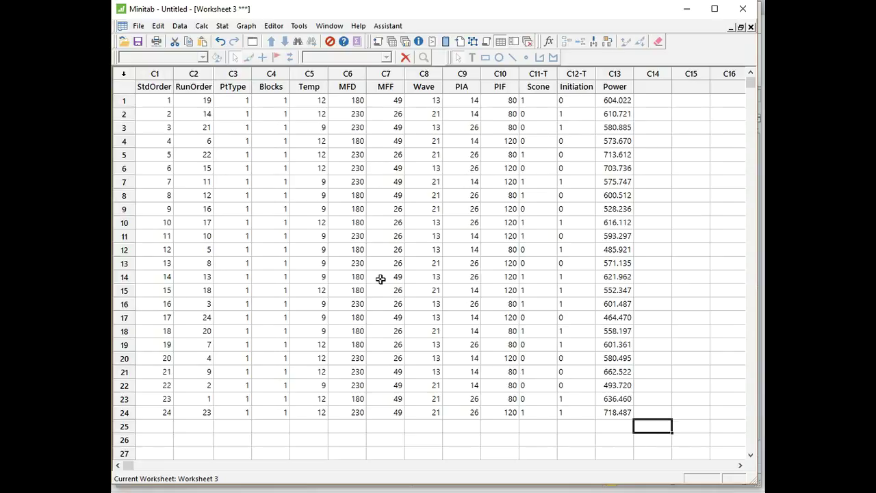
left_click(387, 26)
mouse_move(507, 113)
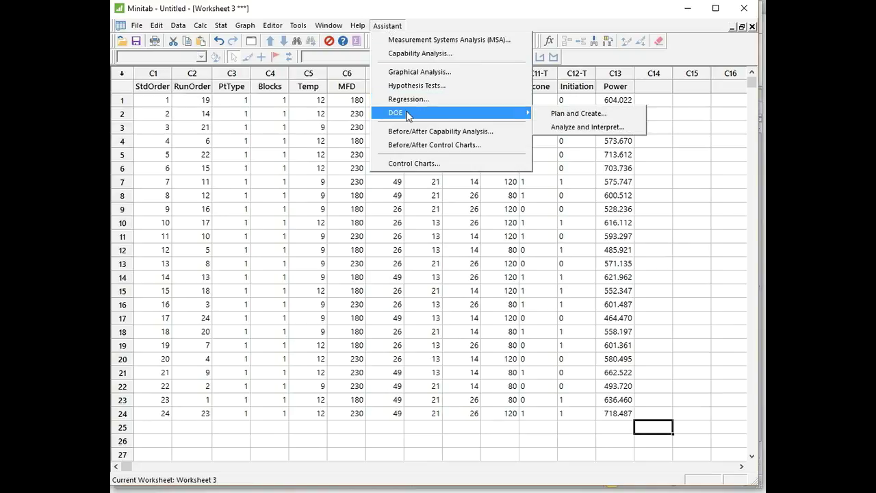
left_click(618, 126)
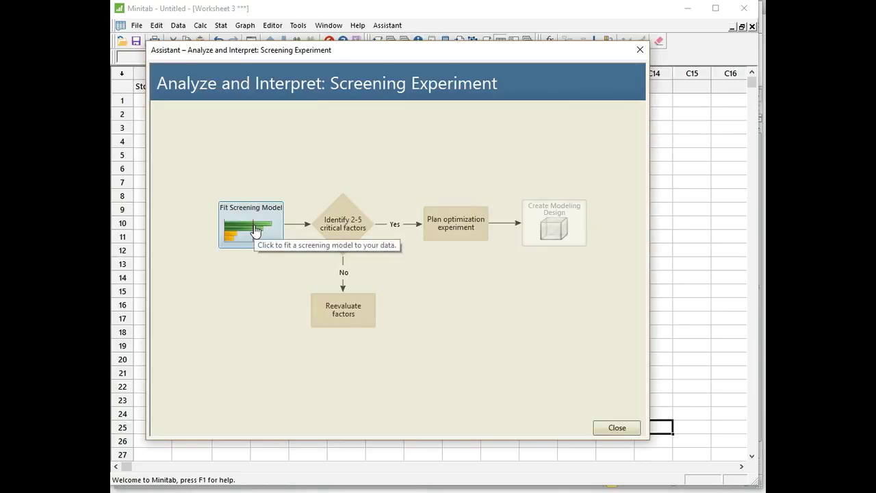
left_click(255, 230)
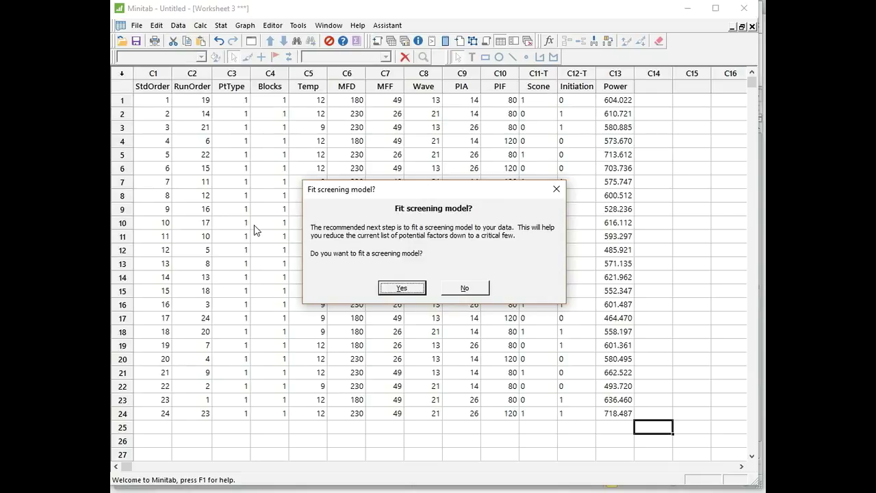
left_click(403, 288)
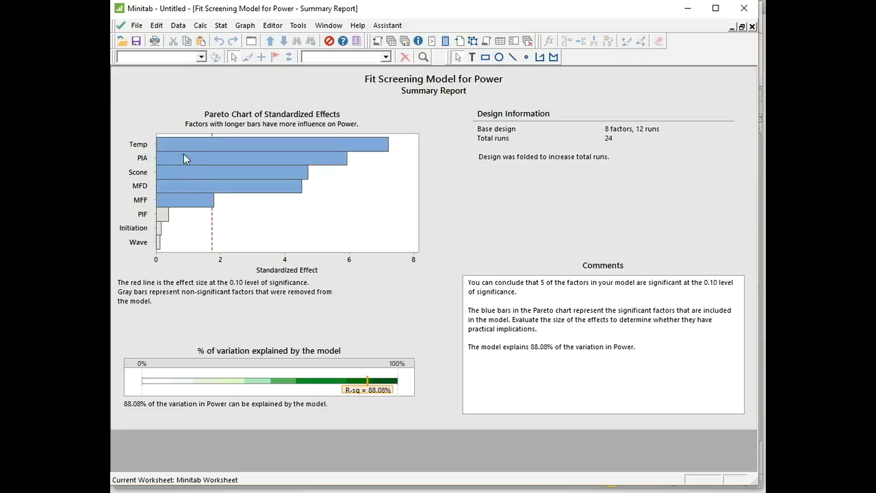
Open the Graphs folder listing the four Fit Screening Model for Power reports.
mouse_move(262, 160)
mouse_move(388, 369)
left_click(407, 42)
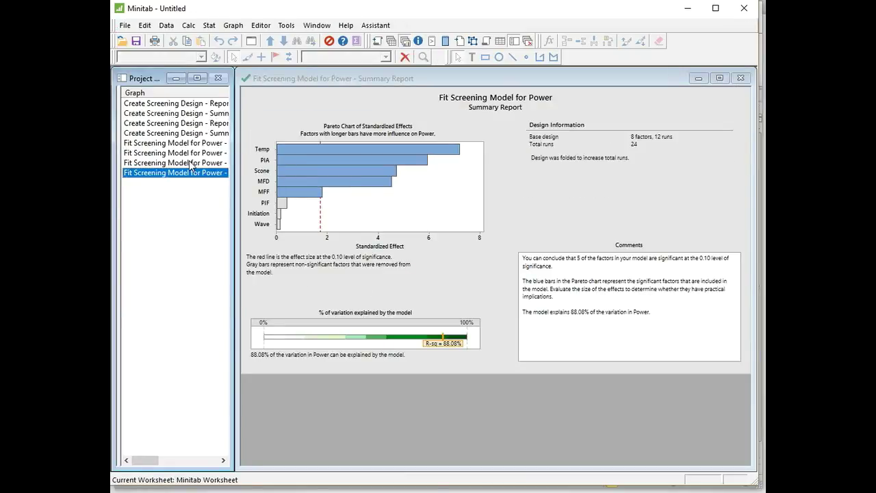
View the Effects Report, then the Diagnostic Report, each maximized in the workspace.
left_click(191, 163)
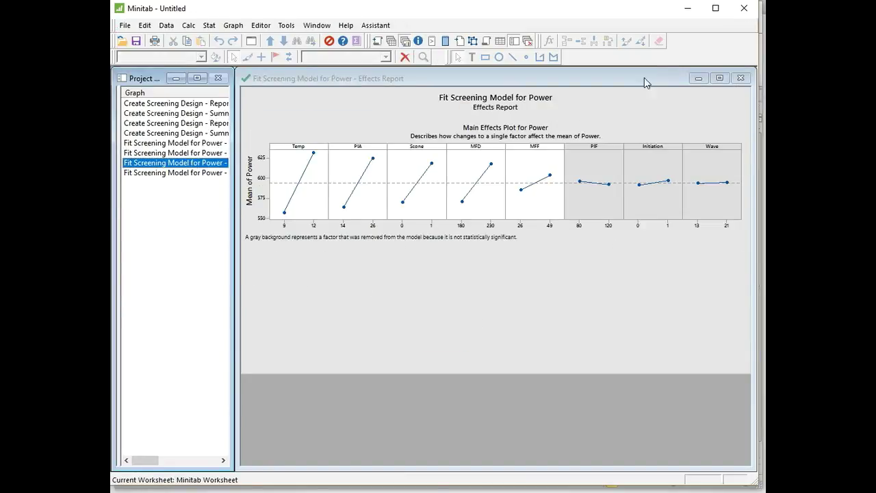
left_click(719, 78)
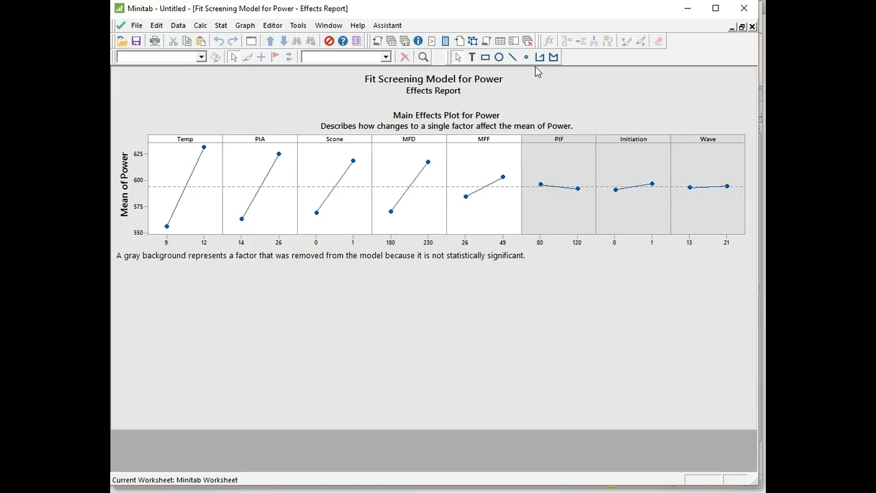
left_click(407, 42)
left_click(195, 153)
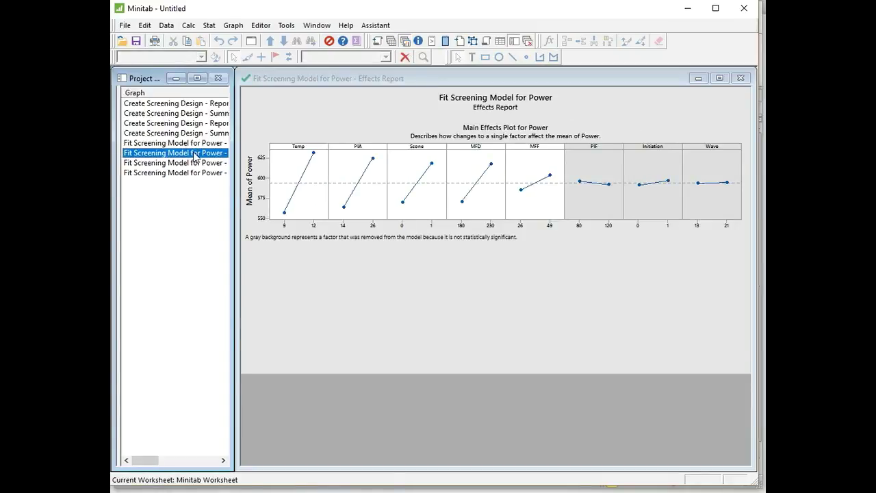
left_click(720, 77)
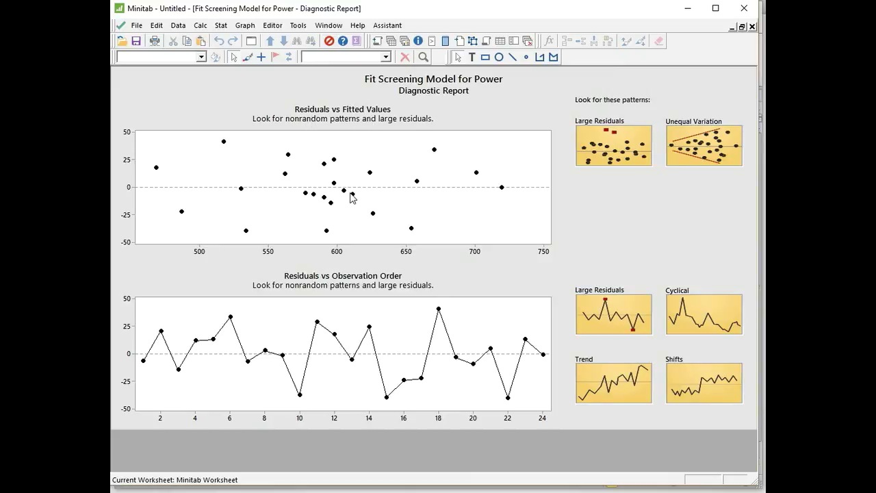
Display the Fit Screening Model for Power Report Card from the Graph list.
mouse_move(721, 152)
left_click(416, 41)
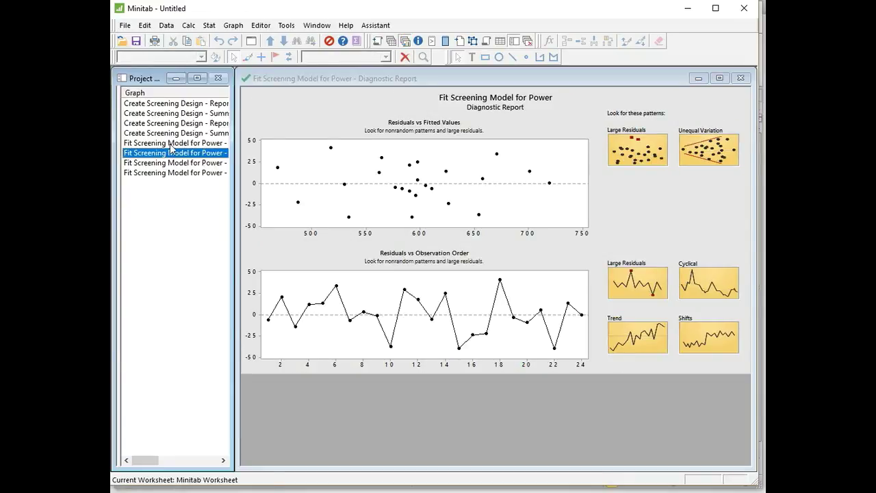
left_click(171, 144)
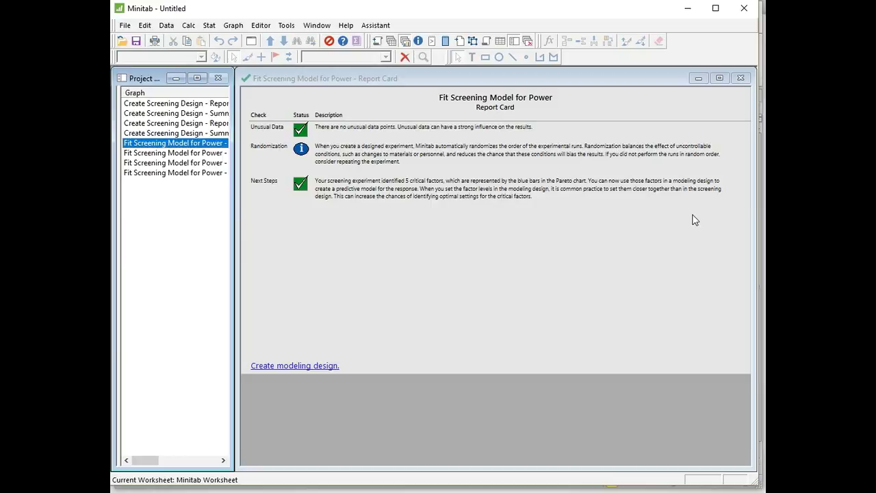
Show Worksheet 3 with its 24 screening runs maximized in the workspace.
left_click(391, 41)
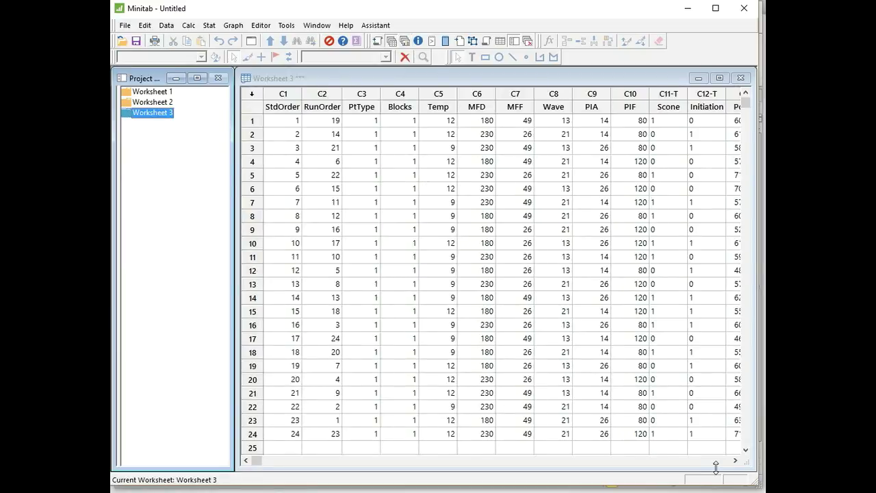
left_click(720, 78)
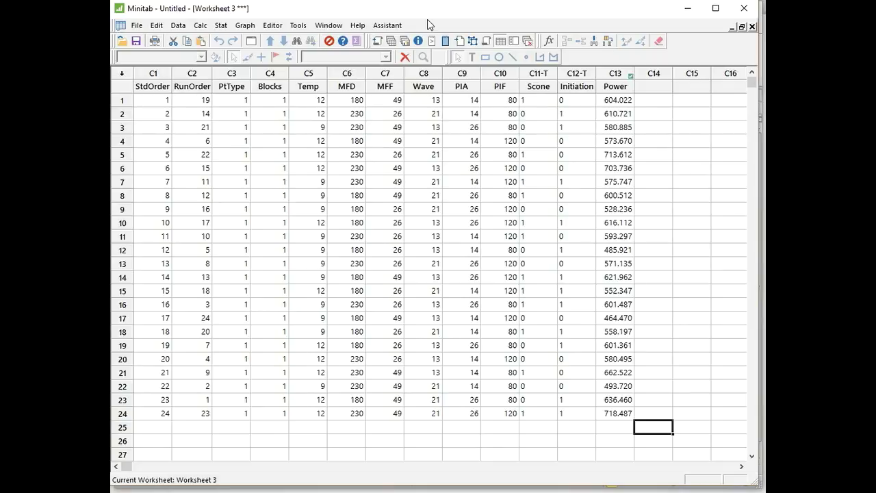
Open the Analyze and Interpret flowchart for the screening experiment from the Assistant DOE menu.
left_click(389, 26)
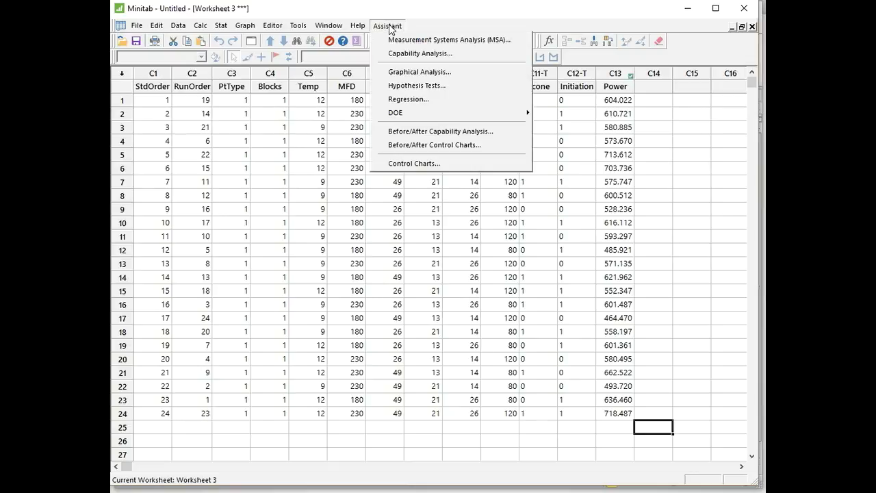
mouse_move(404, 115)
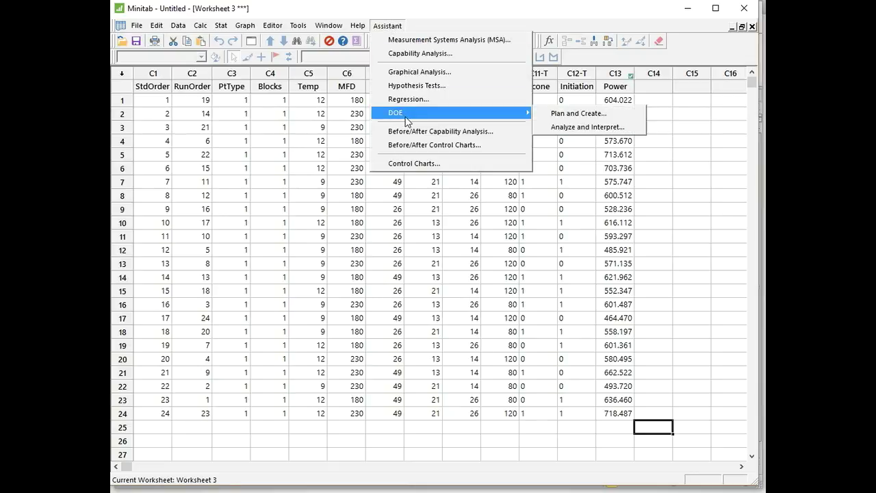
left_click(607, 128)
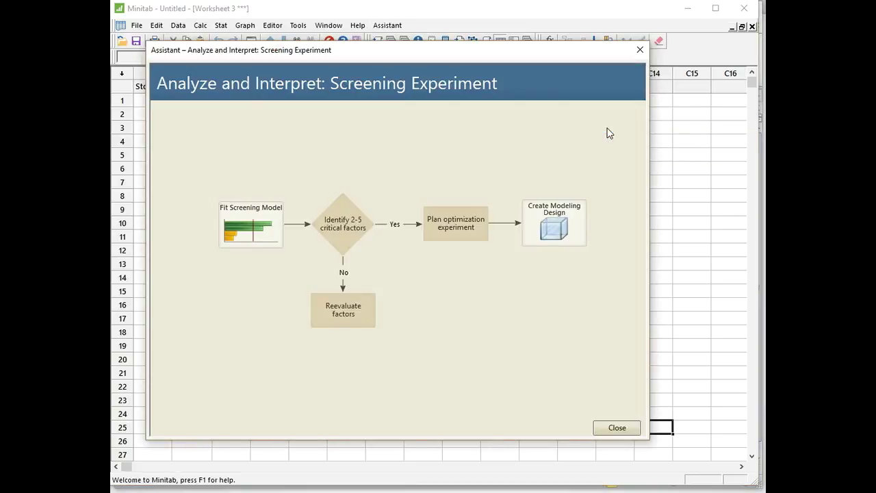
Create a 40-run modeling design for Power with original factor levels, Maximize goal and 2 replicates.
left_click(574, 237)
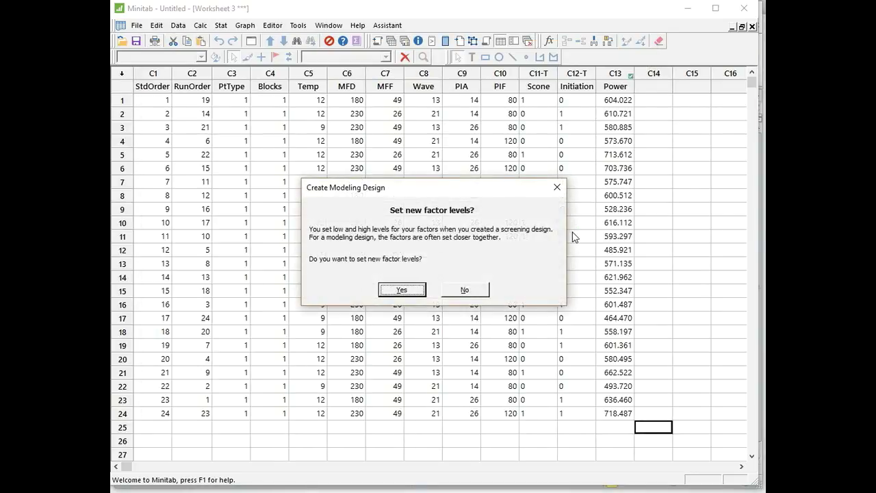
left_click(463, 291)
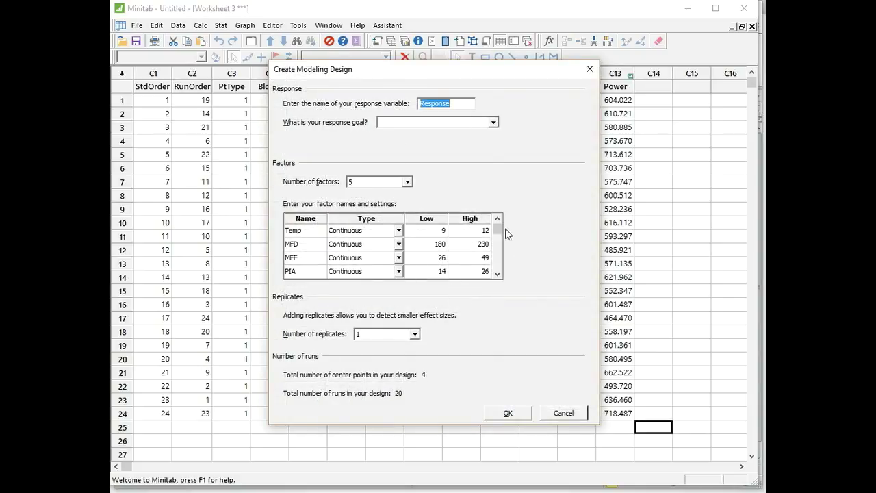
mouse_move(497, 228)
left_mouse_down()
mouse_move(498, 246)
mouse_move(497, 229)
left_mouse_up()
left_click(464, 103)
key("BackSpace")
key("BackSpace")
key("BackSpace")
key("BackSpace")
key("BackSpace")
key("BackSpace")
key("BackSpace")
left_click(493, 122)
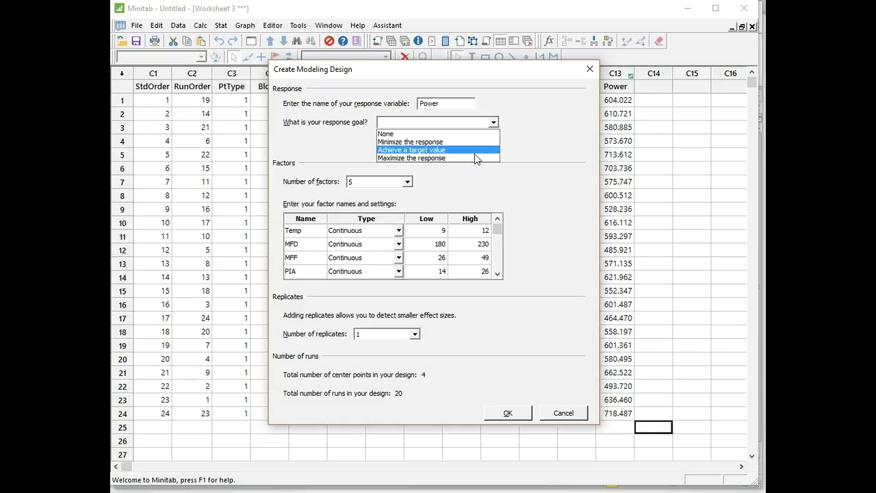
left_click(474, 156)
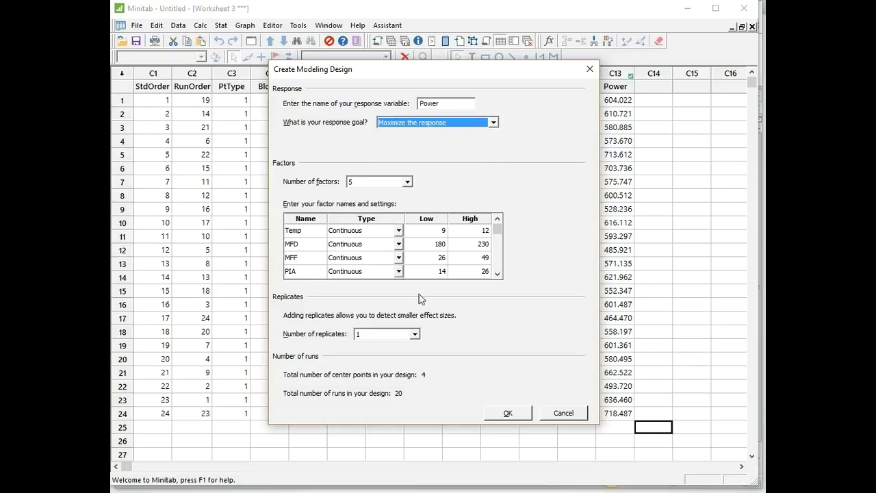
left_click(415, 334)
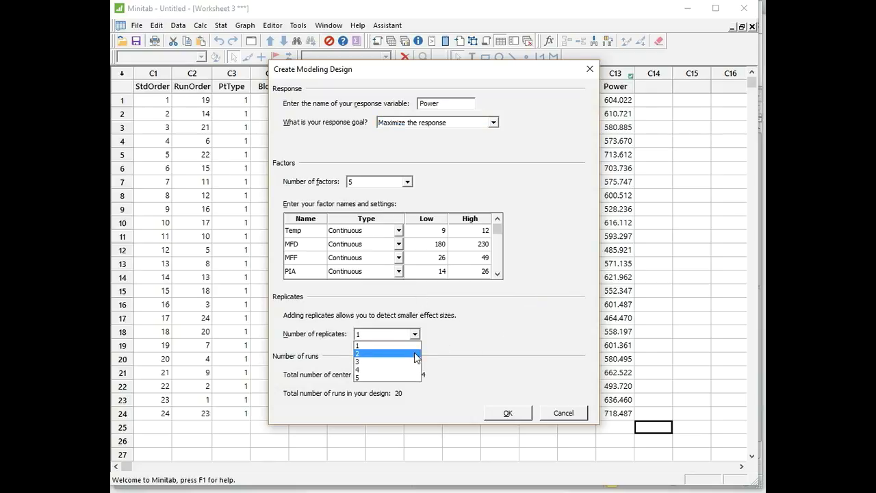
left_click(415, 357)
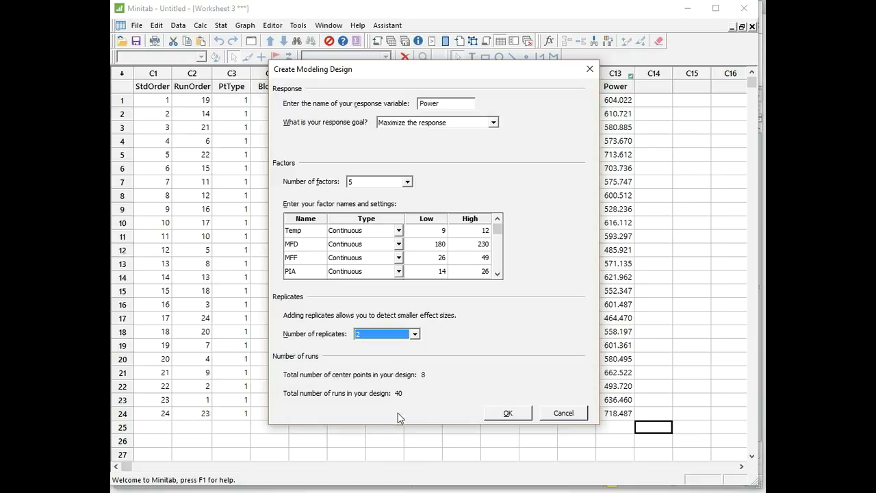
left_click(514, 416)
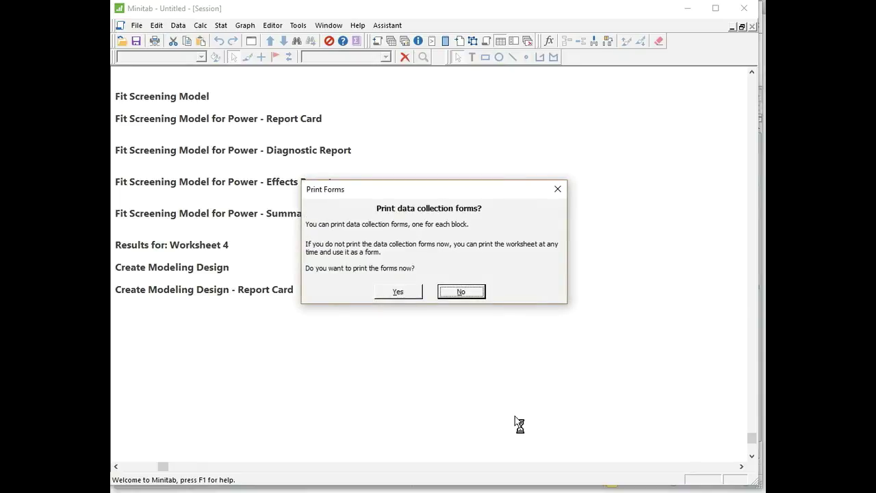
Skip printing the data collection forms and review the new Worksheet 4 maximized.
left_click(463, 291)
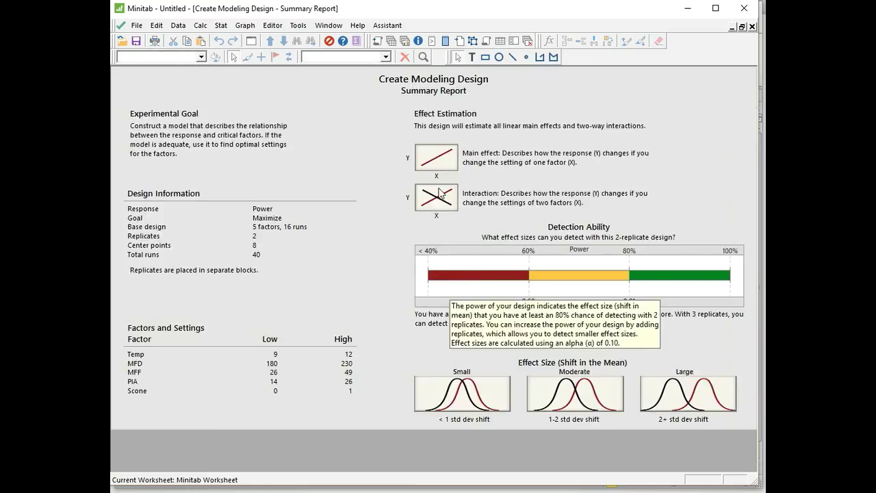
left_click(391, 42)
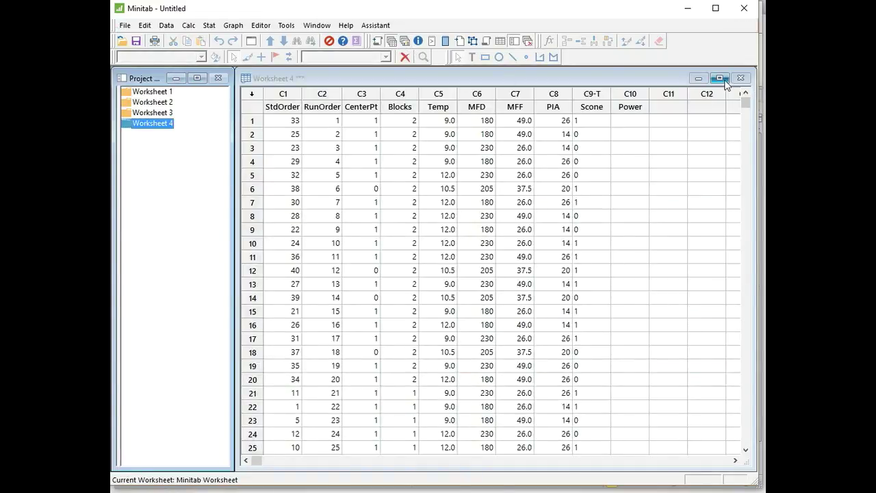
left_click(719, 78)
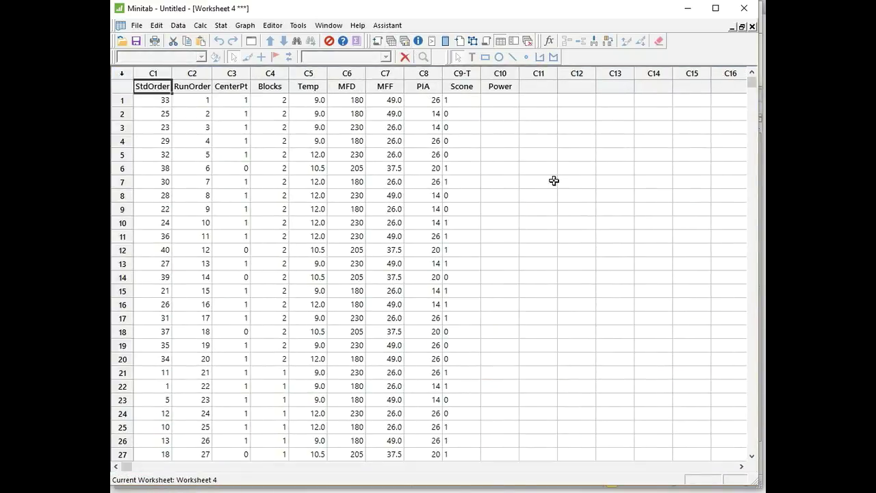
scroll(540, 149, "down", 10)
scroll(537, 152, "up", 10)
Show the Create Modeling Design Summary Report full size.
left_click(405, 43)
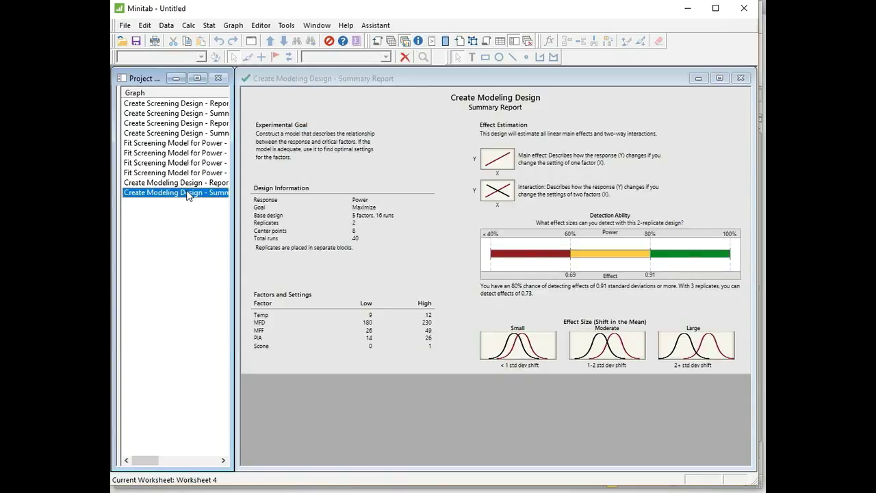
left_click(719, 78)
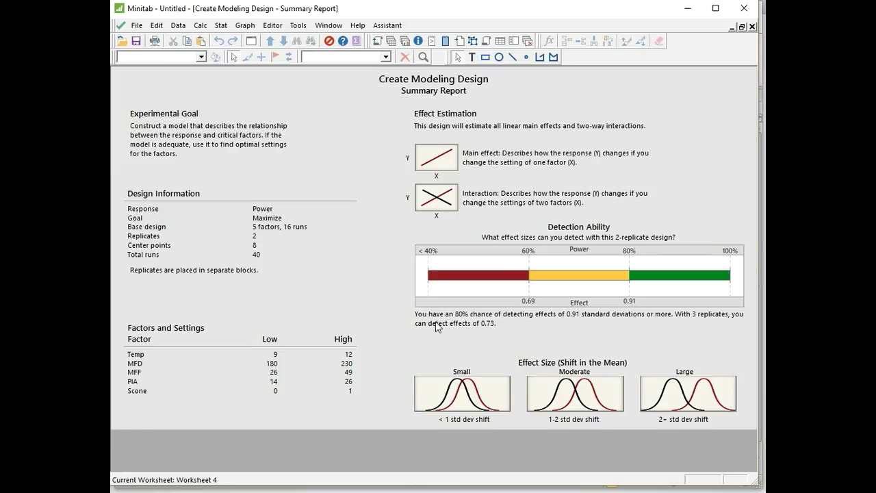
mouse_move(493, 330)
Clear rows 1–40 of columns C1–C10 in Worksheet 4, then switch to Excel's Power Model sheet.
left_click(390, 41)
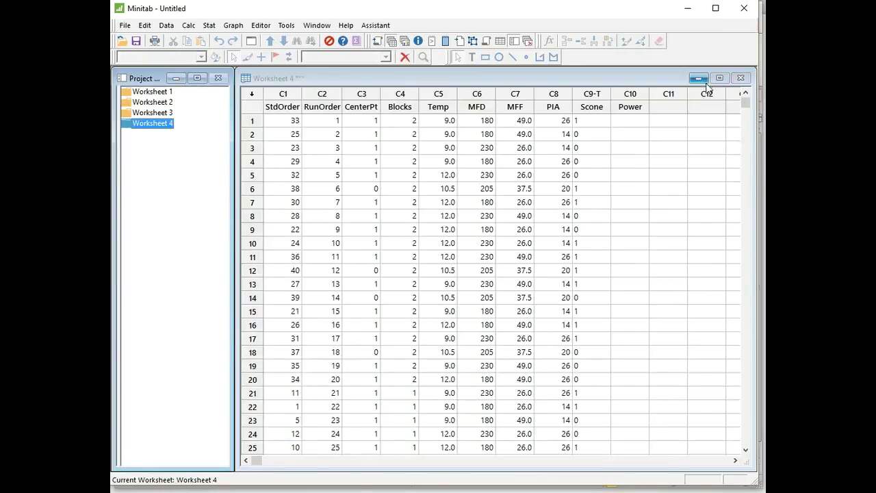
left_click(719, 78)
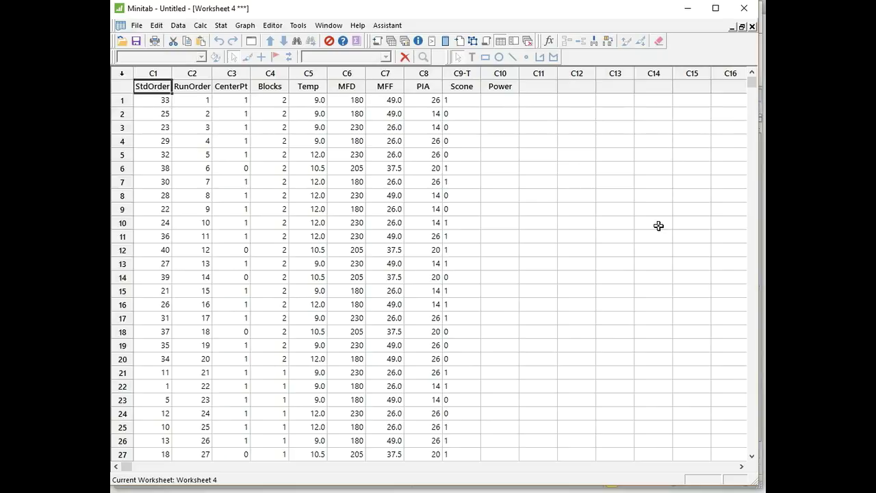
left_click(642, 179)
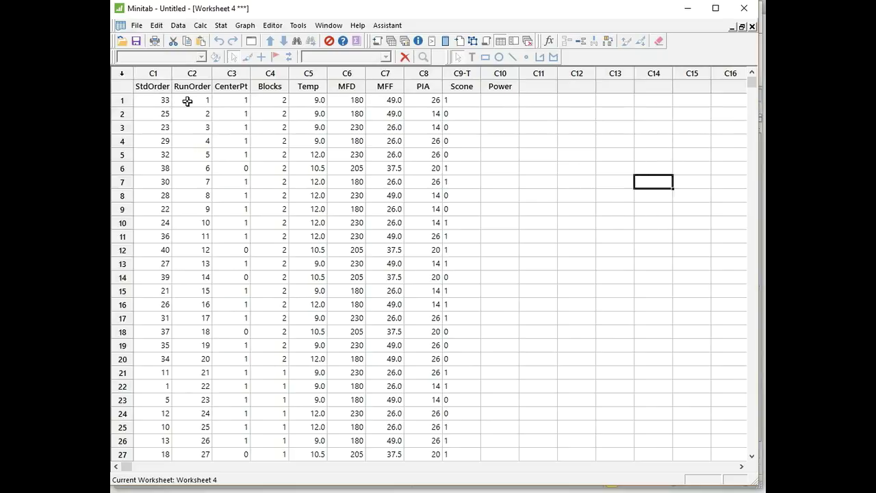
left_click_drag(156, 101, 507, 429)
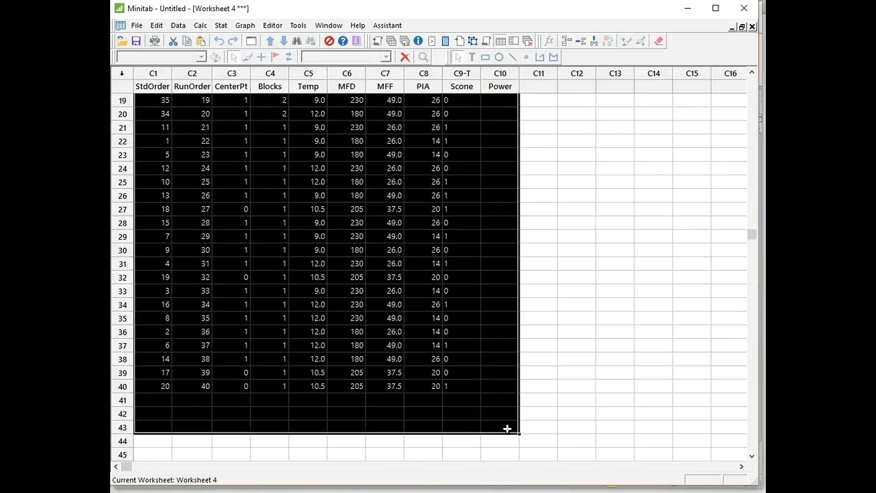
key("Delete")
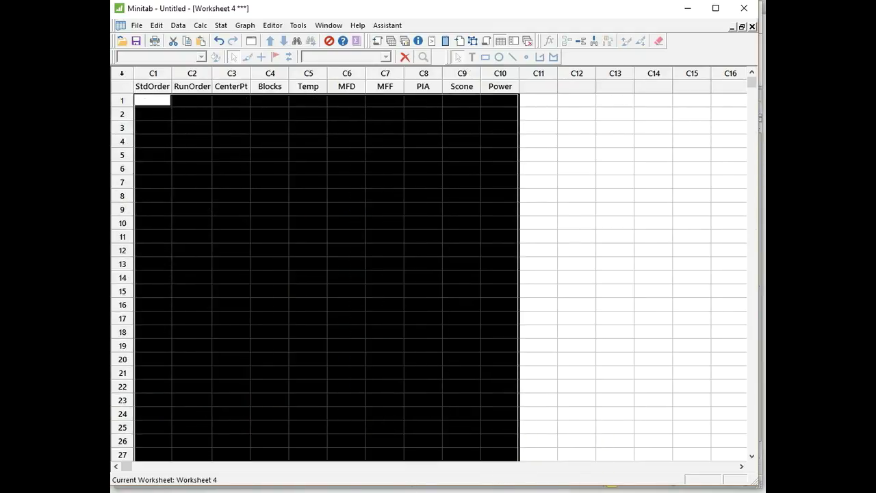
key("alt+Tab")
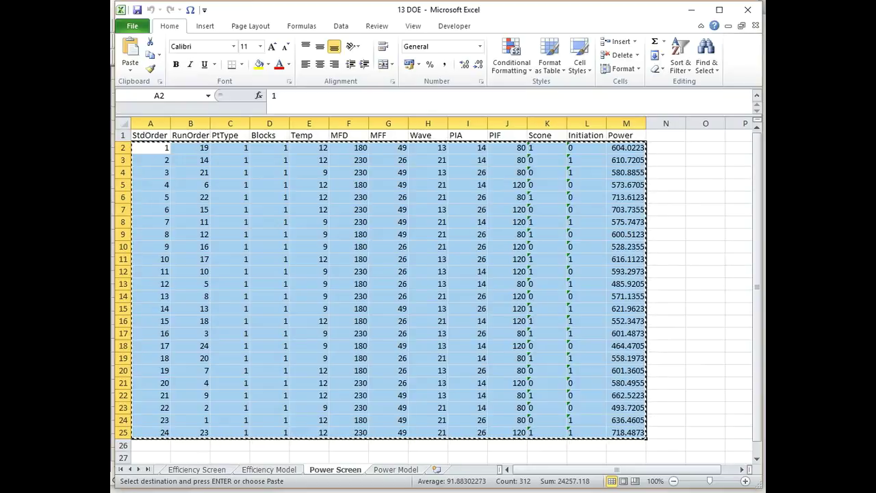
left_click(397, 470)
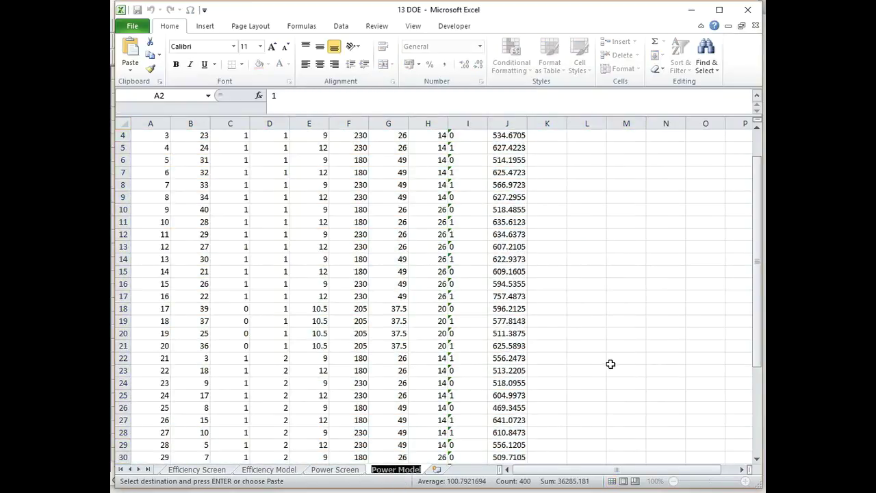
Copy the Power Model run data from A2 through column J and select C1 row 1 in Minitab.
left_click(613, 346)
scroll(613, 353, "up", 1)
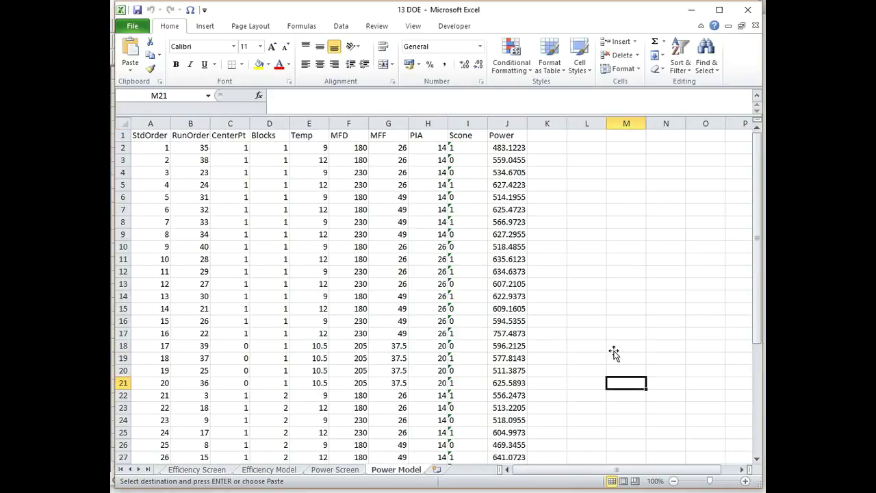
left_click_drag(162, 146, 518, 445)
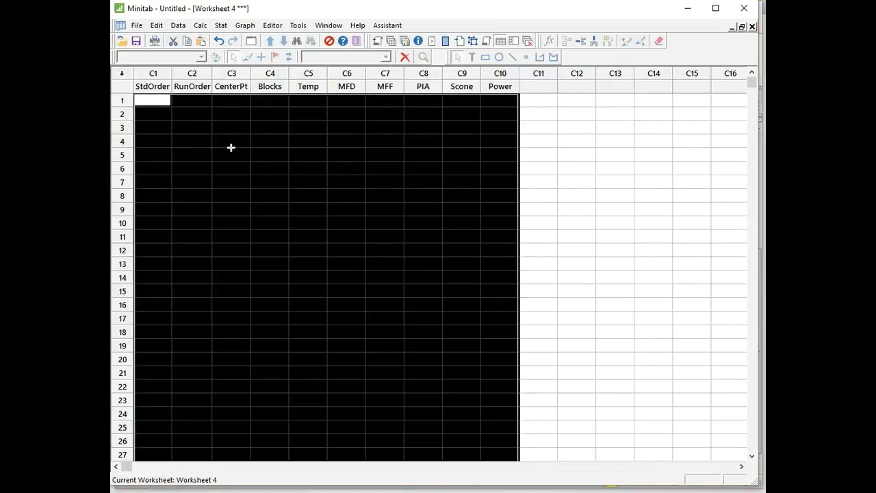
left_click(148, 100)
Paste the 40 Power runs into Worksheet 4 and fit a linear model maximizing Power.
key("ctrl+v")
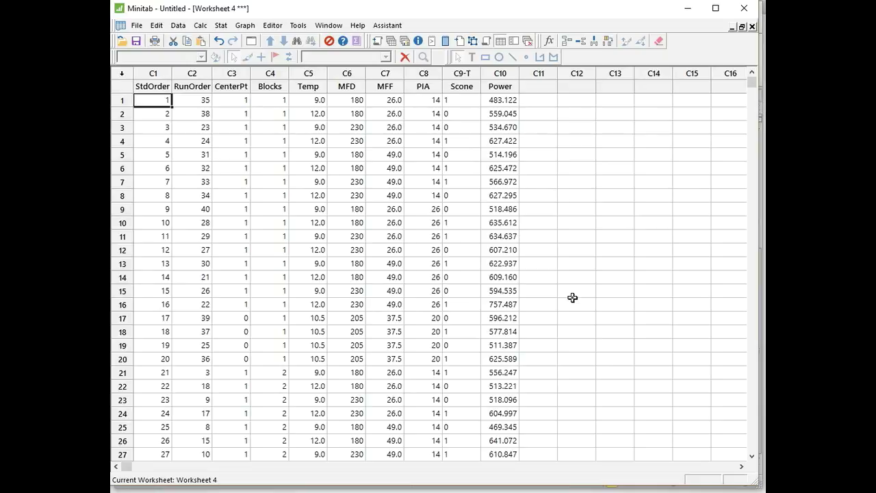
left_click(578, 153)
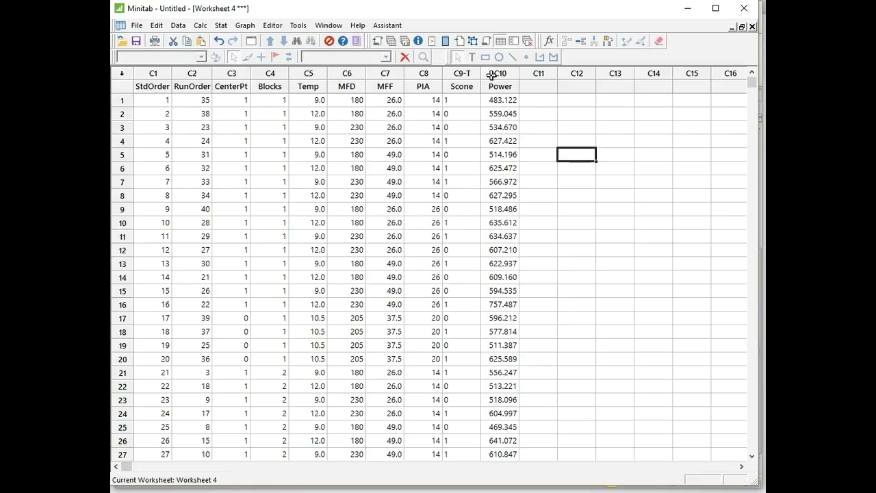
left_click(387, 26)
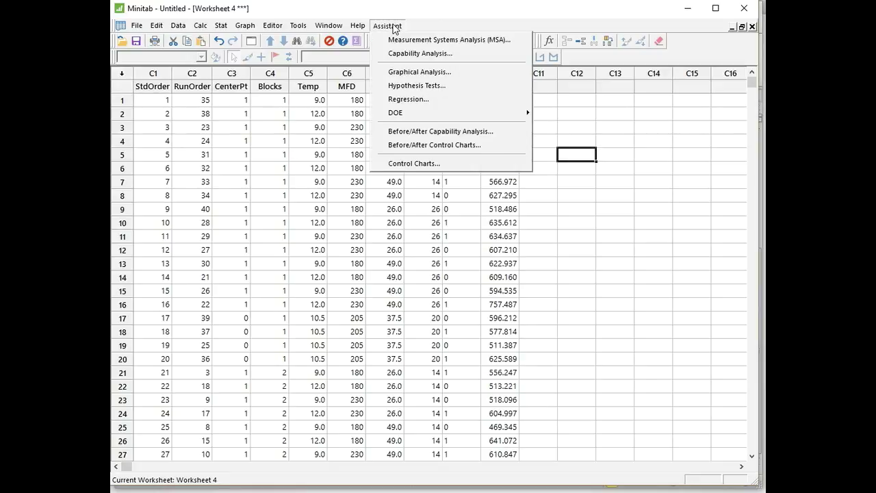
mouse_move(419, 114)
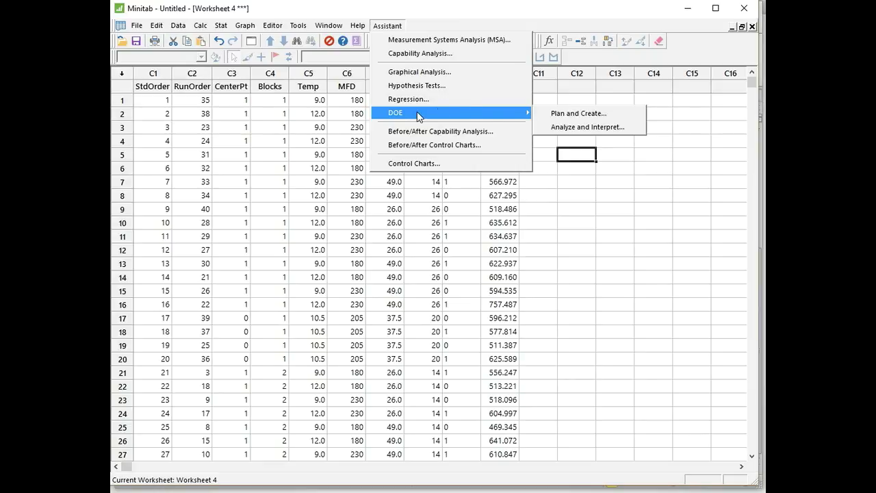
left_click(573, 128)
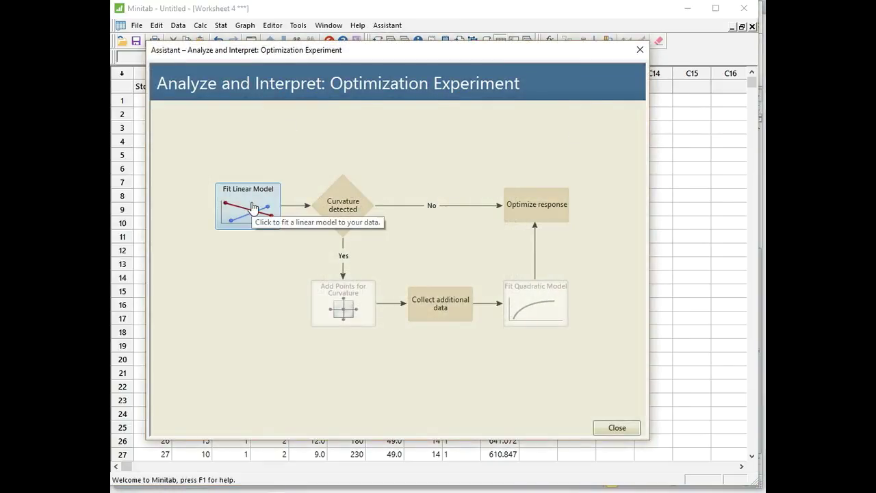
left_click(251, 206)
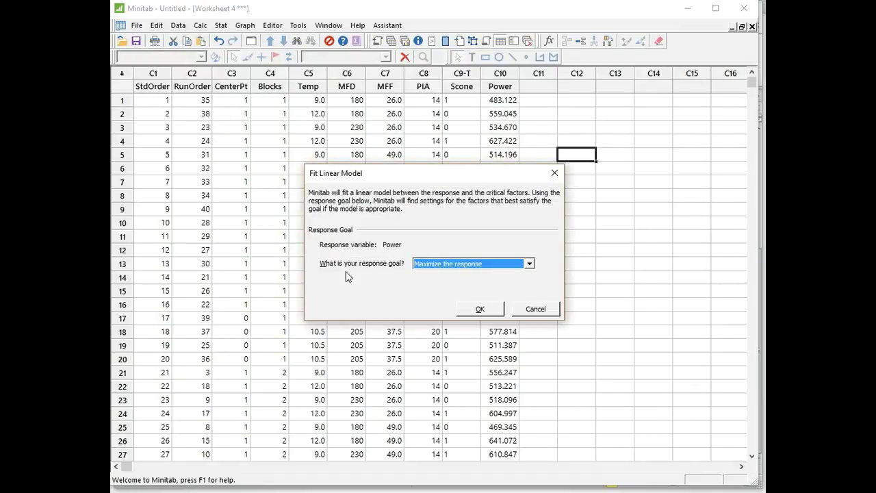
left_click(481, 309)
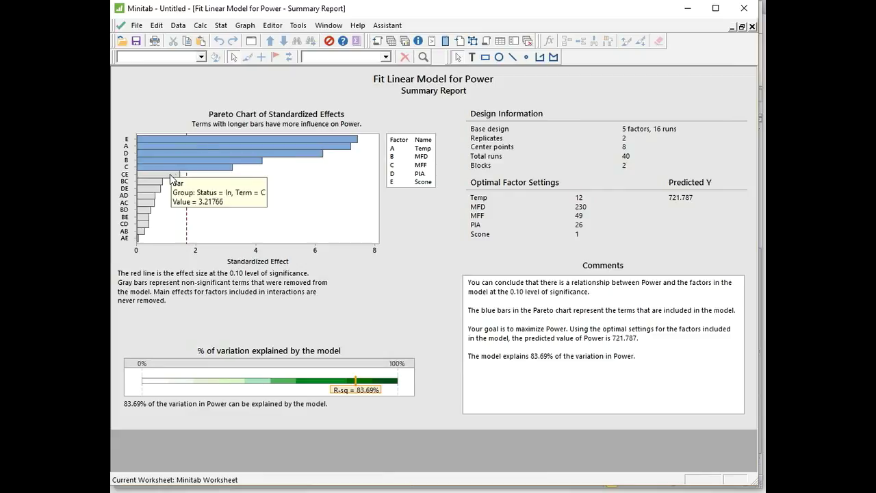
Display the Power Effects Report with interaction and main effects plots, maximized.
mouse_move(189, 179)
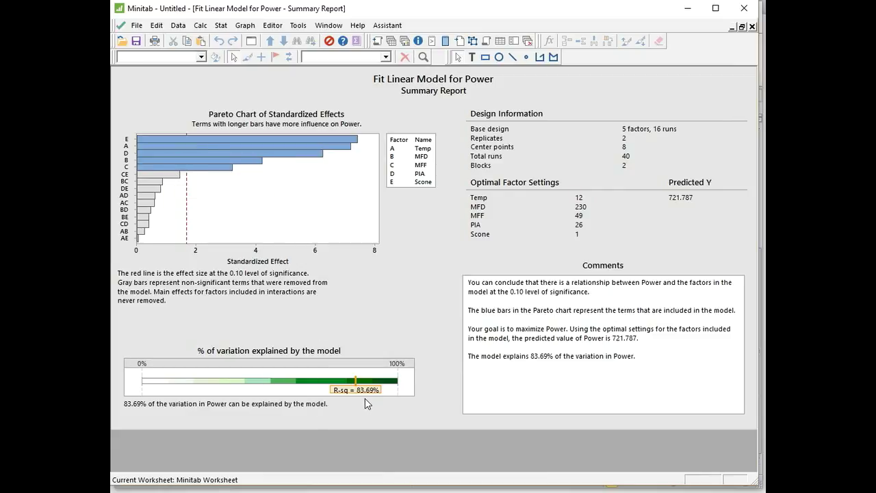
mouse_move(375, 408)
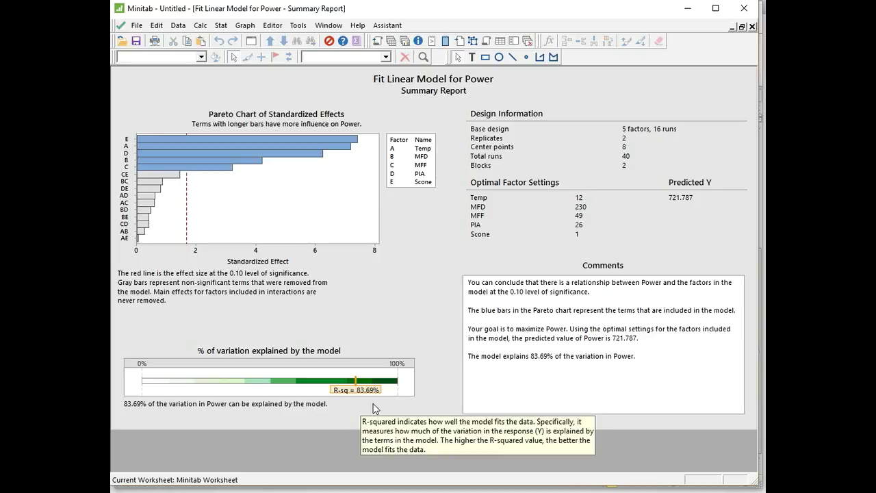
left_click(404, 44)
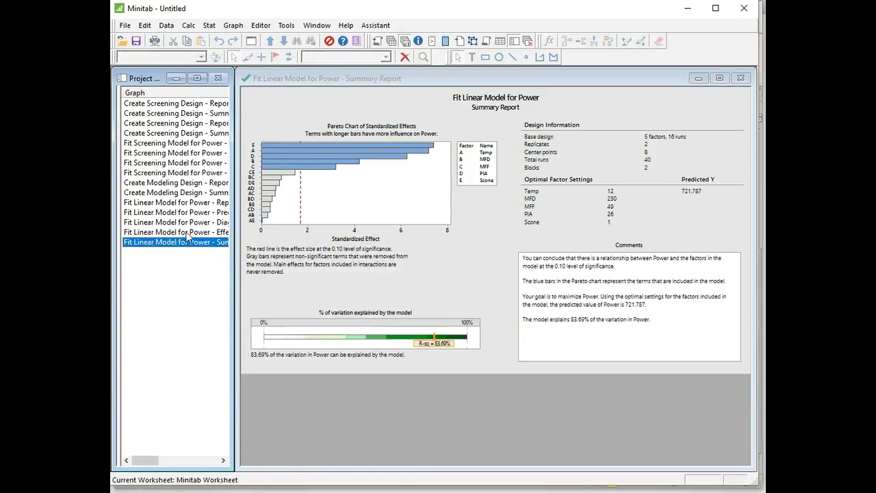
left_click(185, 233)
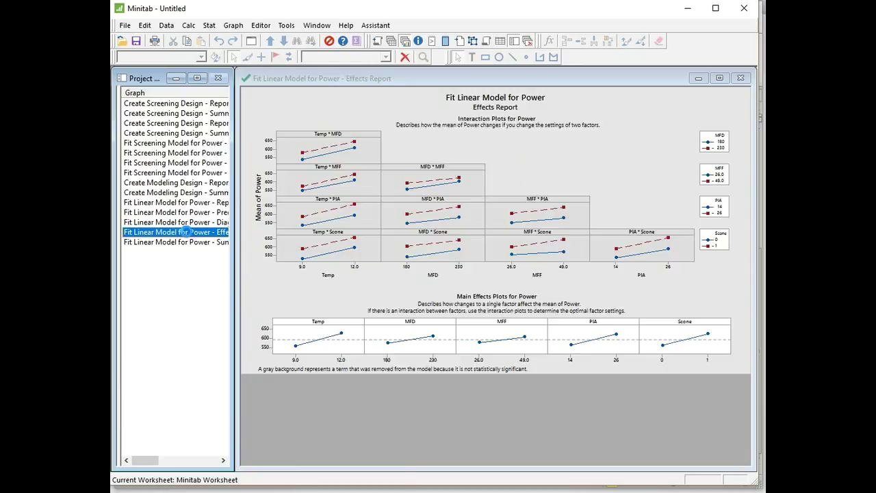
left_click(719, 78)
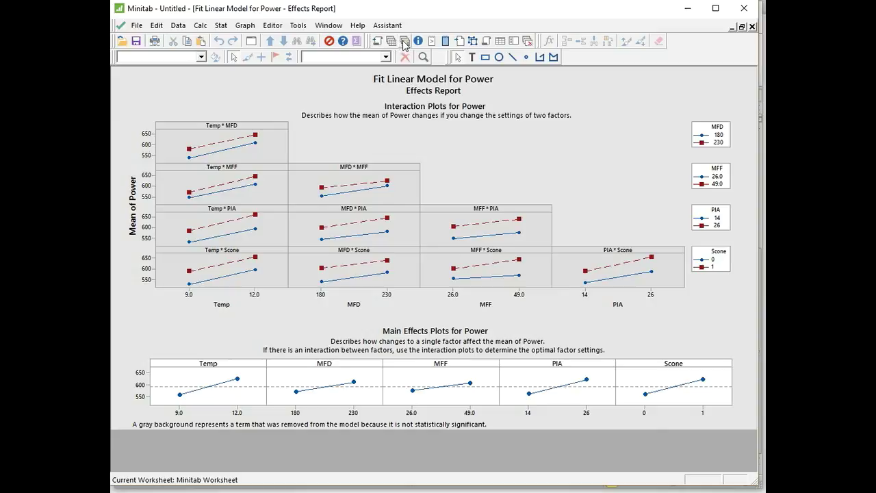
left_click(403, 42)
Review the Diagnostic Report's residual plots at full size.
left_click(165, 223)
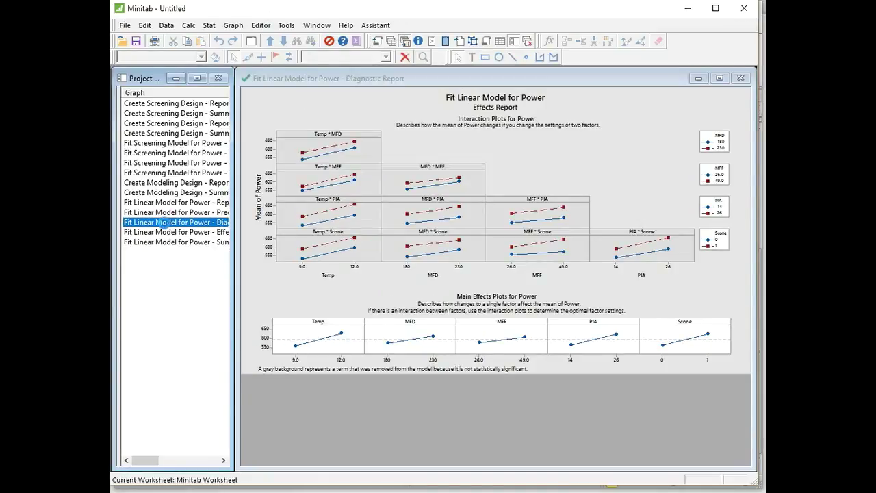
left_click(719, 78)
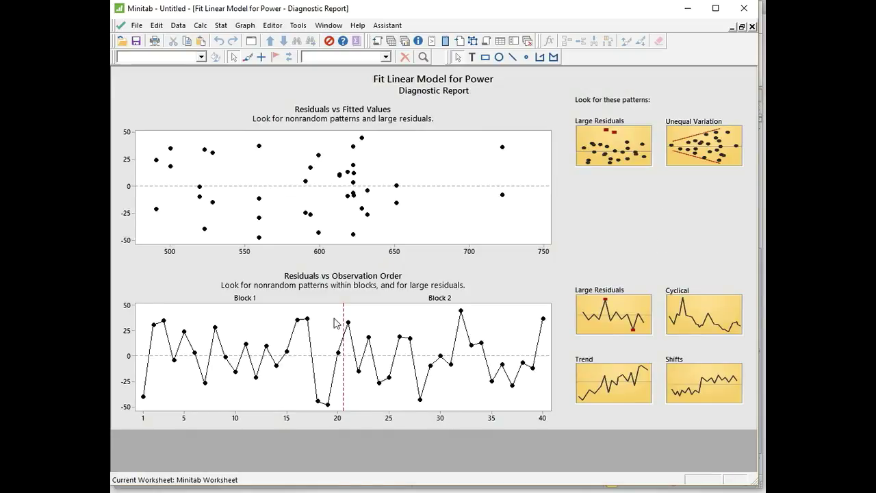
left_click(407, 42)
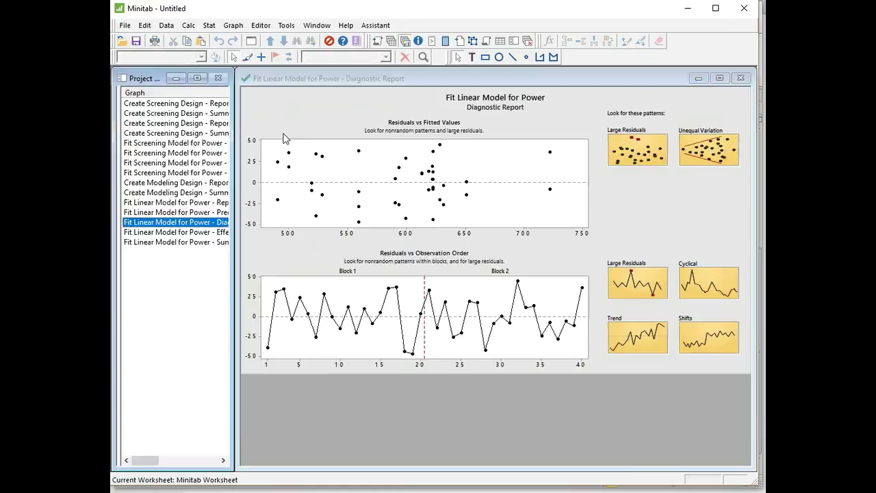
Show the Prediction and Optimization Report: Temp 12, MFD 230, MFF 49, PIA 26, Scone 1, Power 721.787.
left_click(193, 213)
left_click(193, 212)
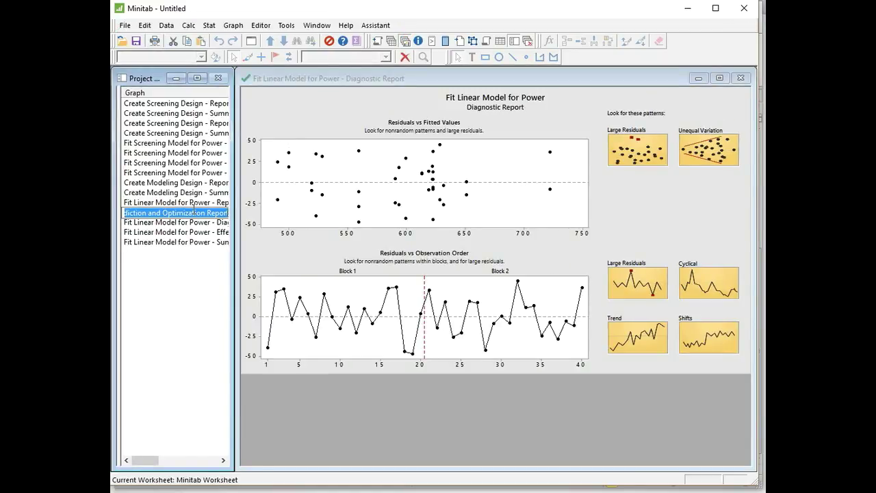
double_click(182, 213)
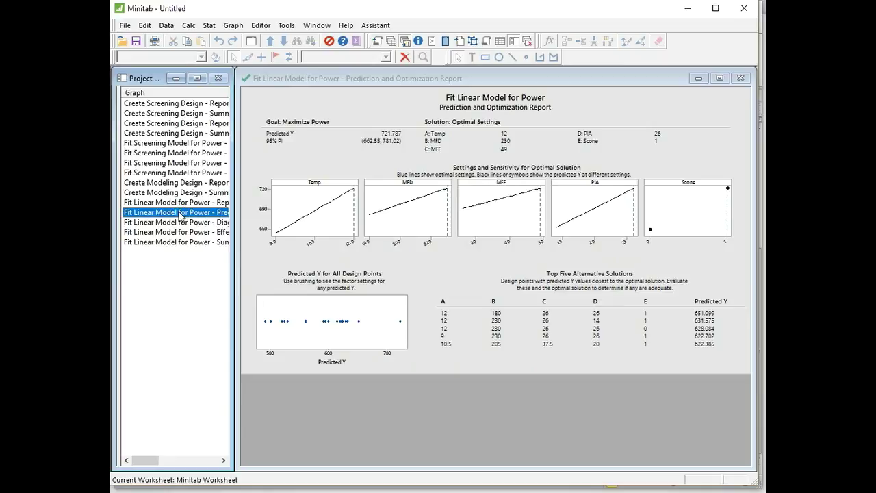
left_click(720, 77)
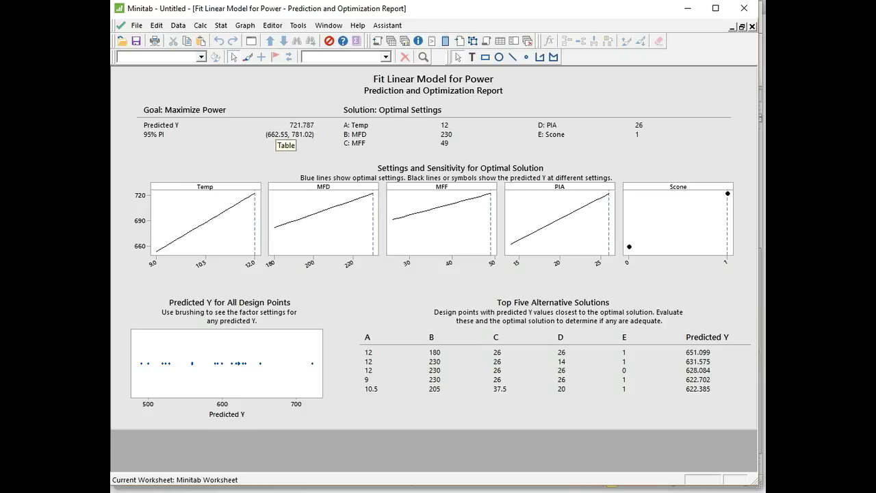
left_click(405, 42)
Display the Power Report Card full size, checking blocks, unusual data and curvature.
left_click(198, 204)
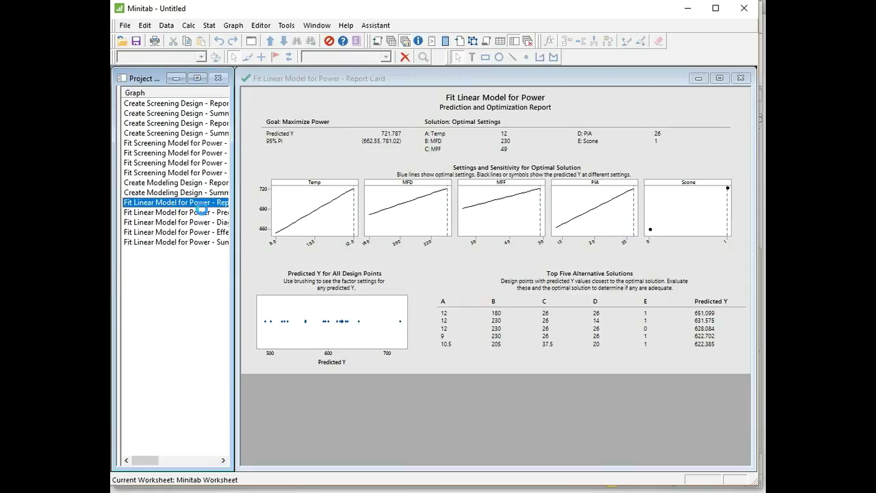
left_click(720, 78)
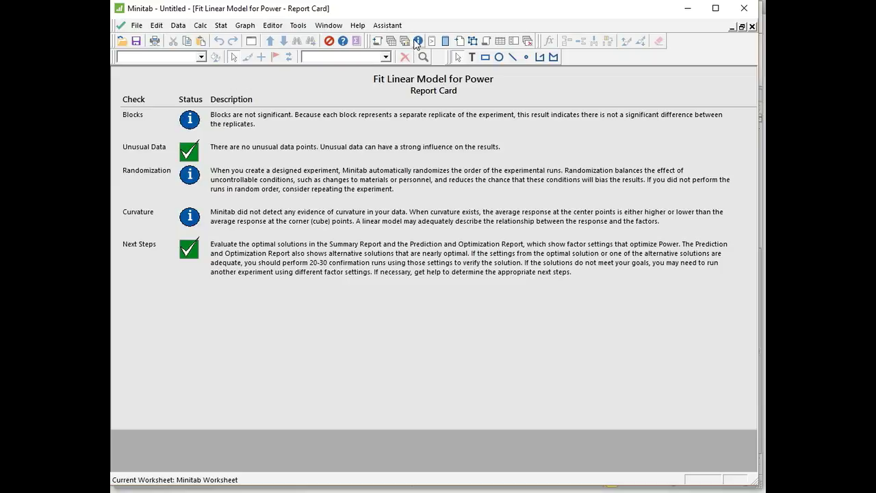
left_click(392, 42)
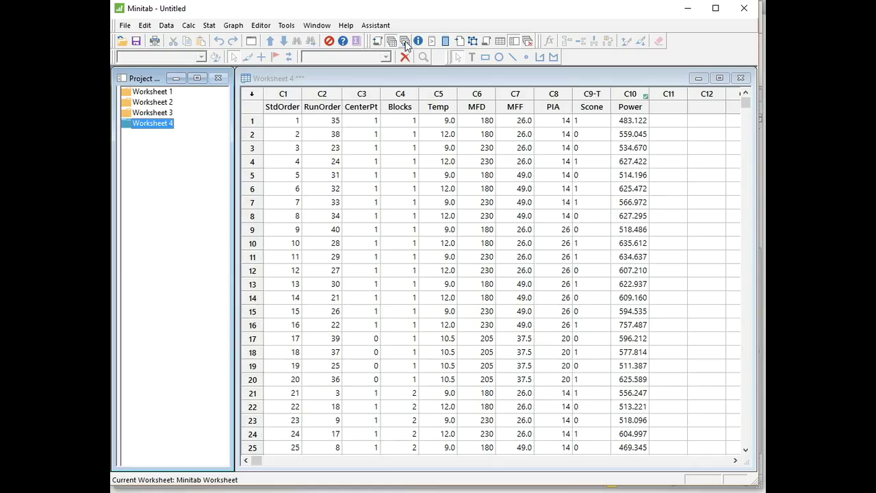
Show the Effects Report again at full size with plots for all five factors.
left_click(404, 42)
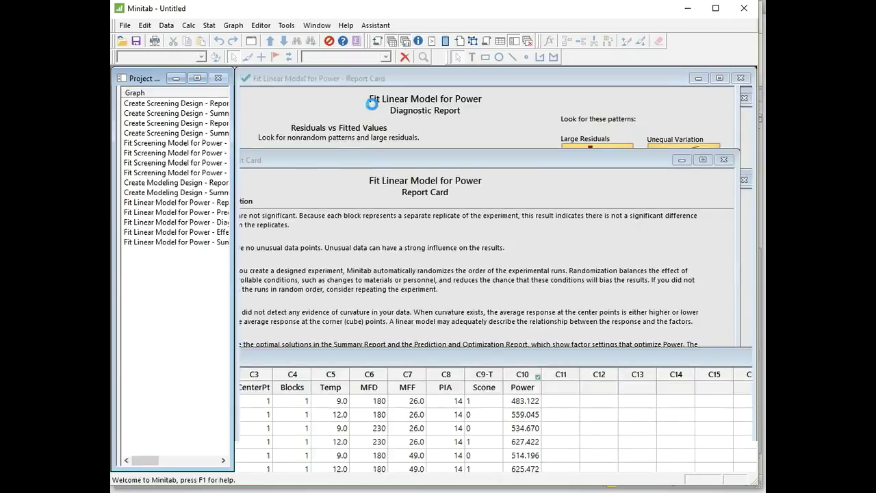
left_click(212, 232)
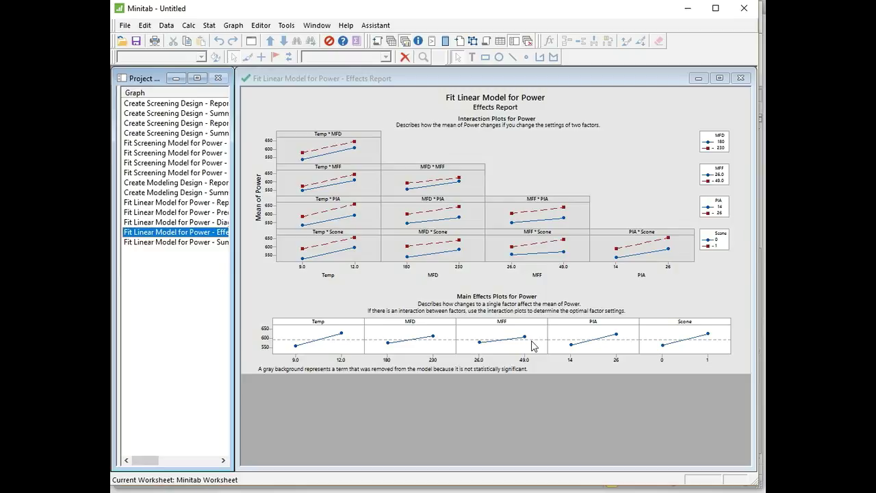
left_click(721, 78)
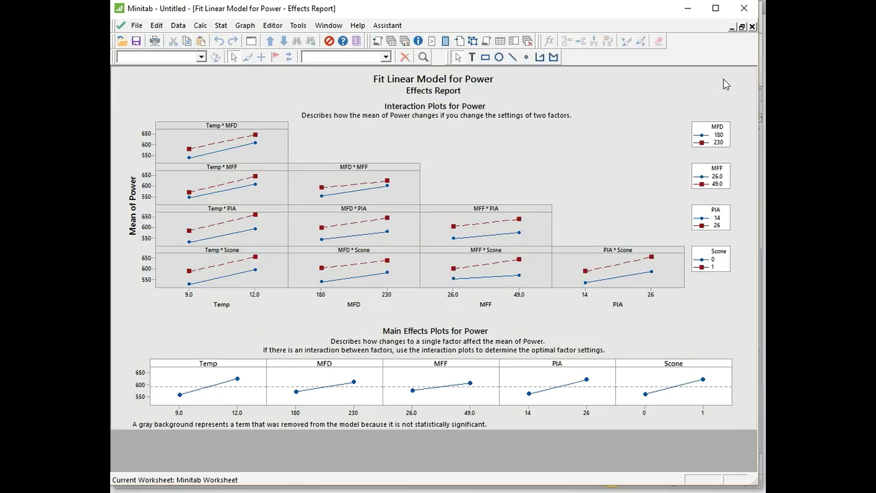